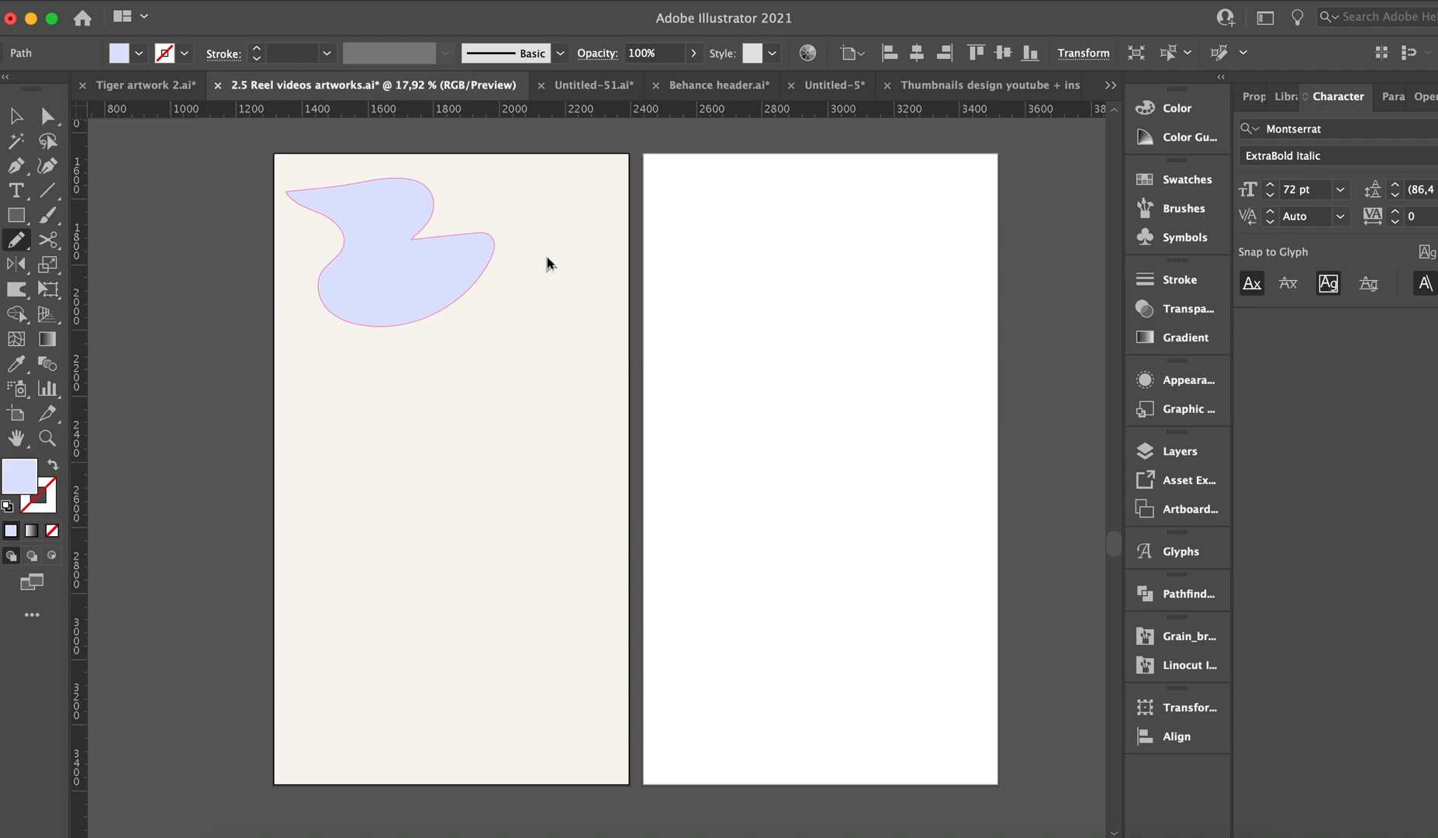
Draw five more freeform lavender blobs with the Pencil tool, filling the cream artboard with alternating large and small shapes.
mouse_move(563, 243)
left_mouse_down()
mouse_move(488, 391)
mouse_move(616, 295)
mouse_move(578, 231)
left_mouse_up()
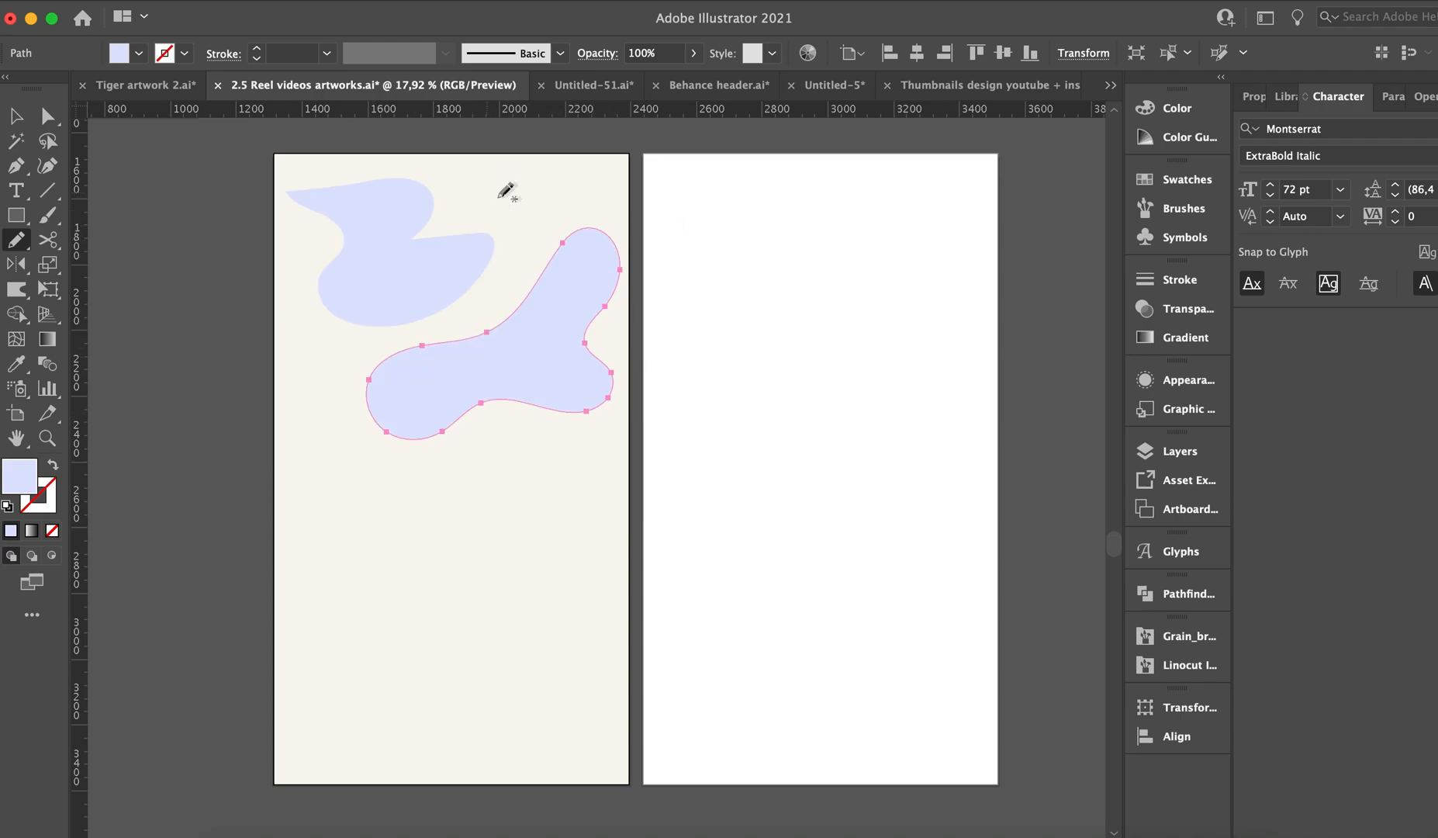
mouse_move(561, 173)
left_mouse_down()
mouse_move(466, 187)
mouse_move(538, 230)
mouse_move(583, 210)
mouse_move(560, 173)
left_mouse_up()
mouse_move(359, 448)
left_mouse_down()
mouse_move(576, 524)
mouse_move(372, 492)
mouse_move(359, 448)
left_mouse_up()
left_click_drag(580, 440, 465, 442)
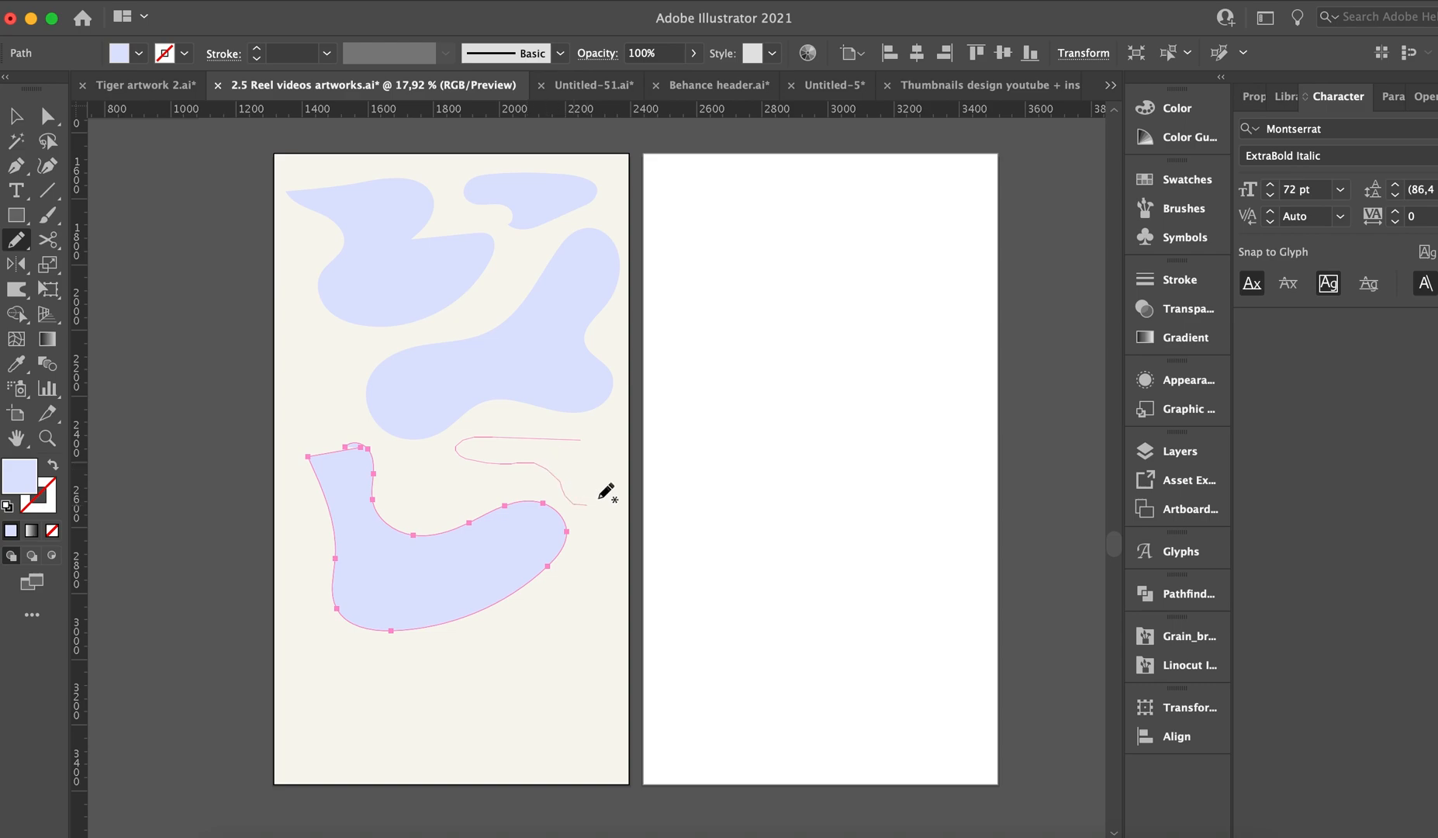
left_click_drag(583, 442, 581, 439)
mouse_move(492, 641)
left_mouse_down()
mouse_move(363, 720)
mouse_move(624, 694)
mouse_move(549, 611)
left_mouse_up()
key("v")
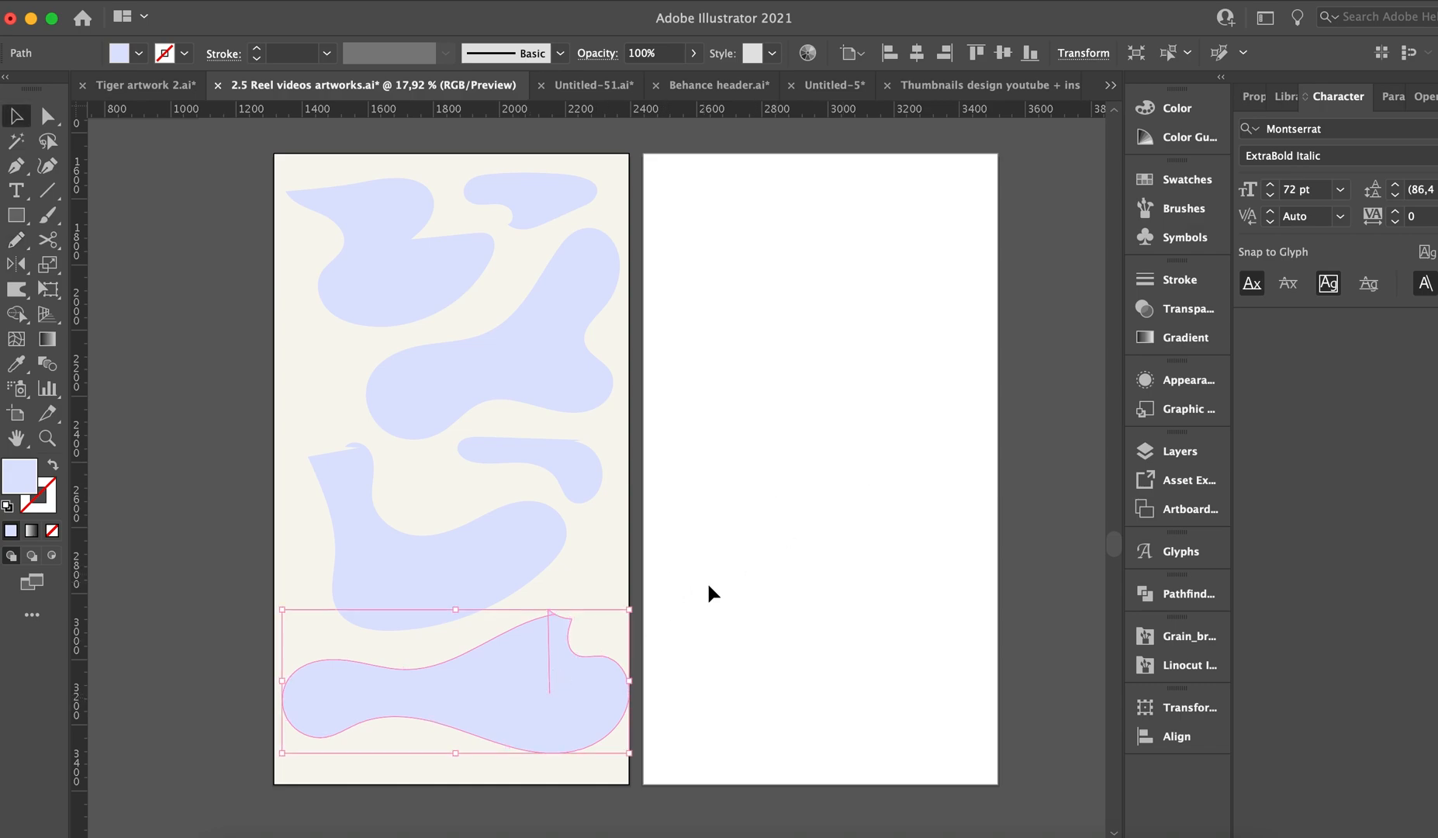
left_click(674, 612)
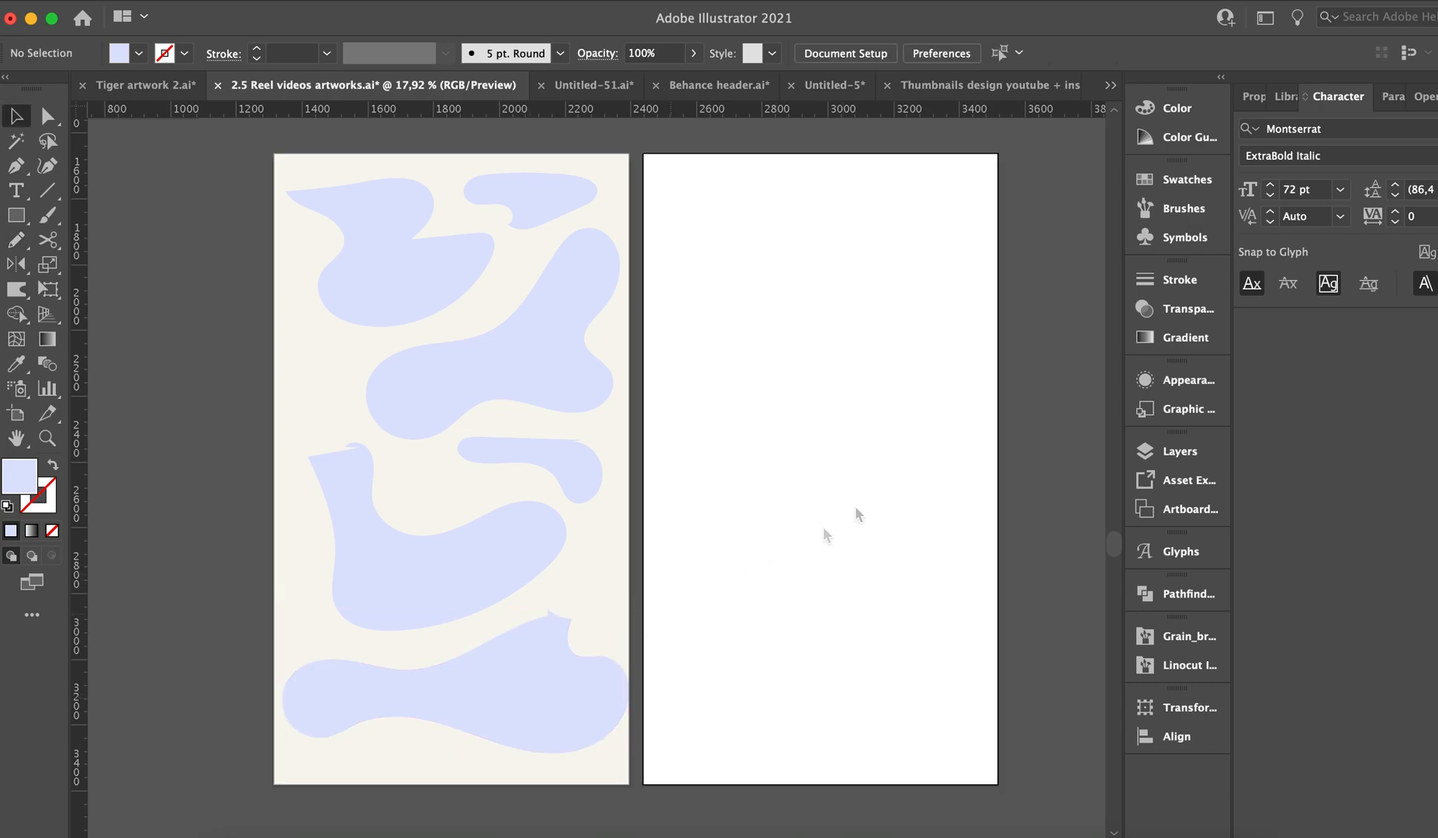
Draw a circle near the middle of the white artboard and turn its lavender fill into a 19 pt outline.
key("l")
mouse_move(708, 345)
left_mouse_down()
mouse_move(870, 497)
mouse_move(915, 518)
left_mouse_up()
key("shift+x")
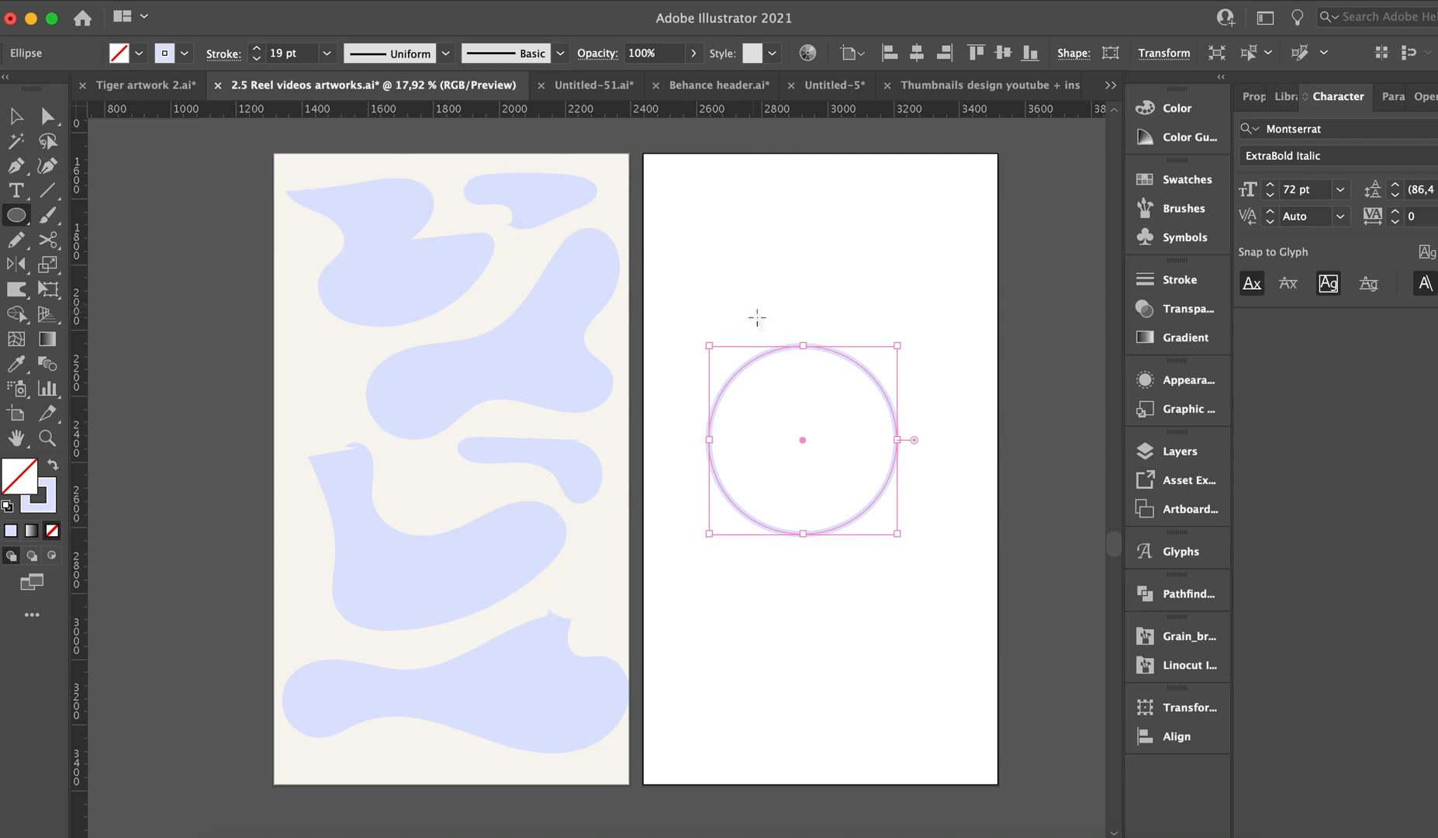
key("v")
Draw a narrow upright ellipse with a lavender fill as the right eye and duplicate it leftward as the second eye.
key("l")
left_click_drag(820, 377, 846, 430)
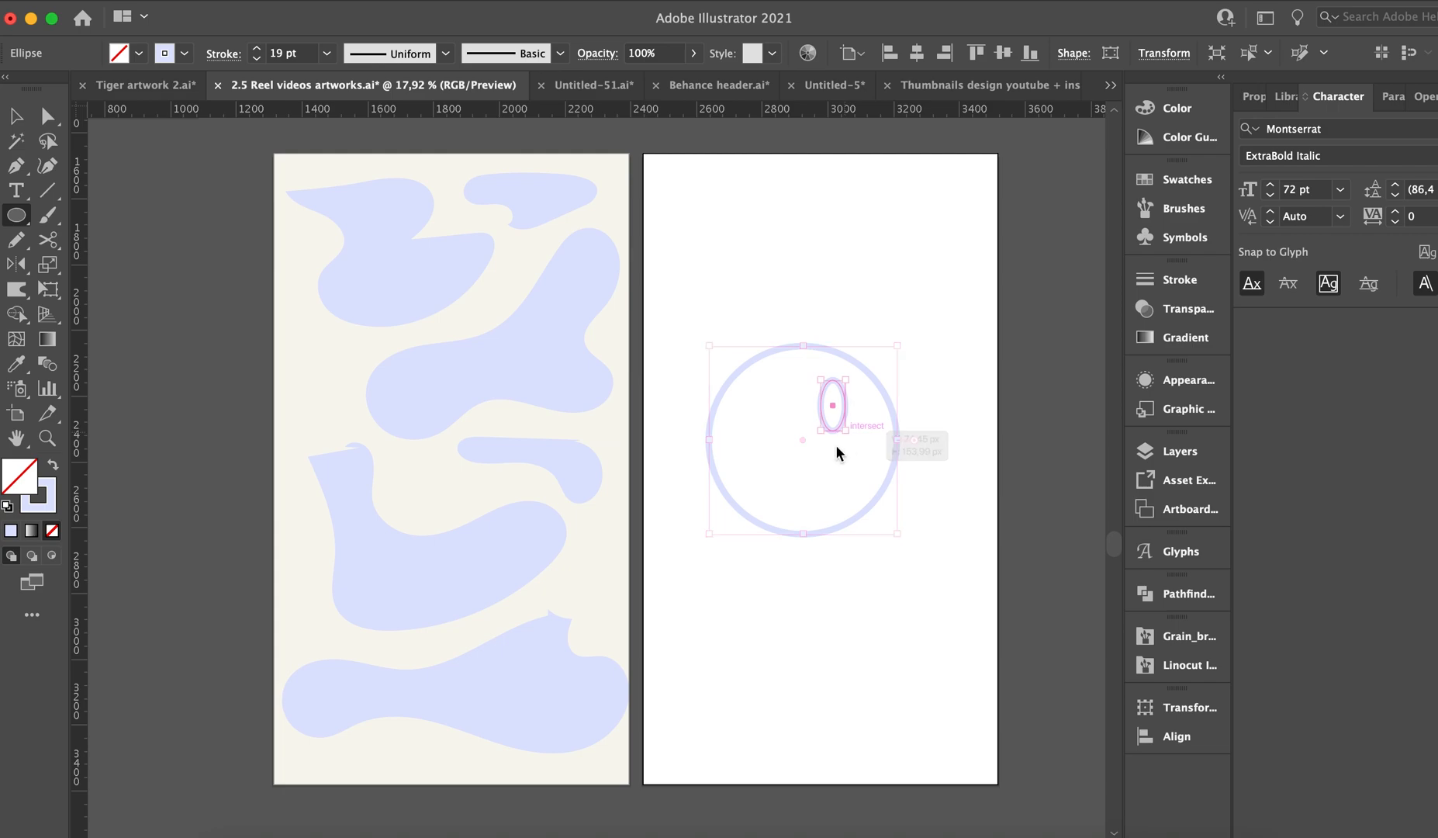
key("shift+x")
key("v")
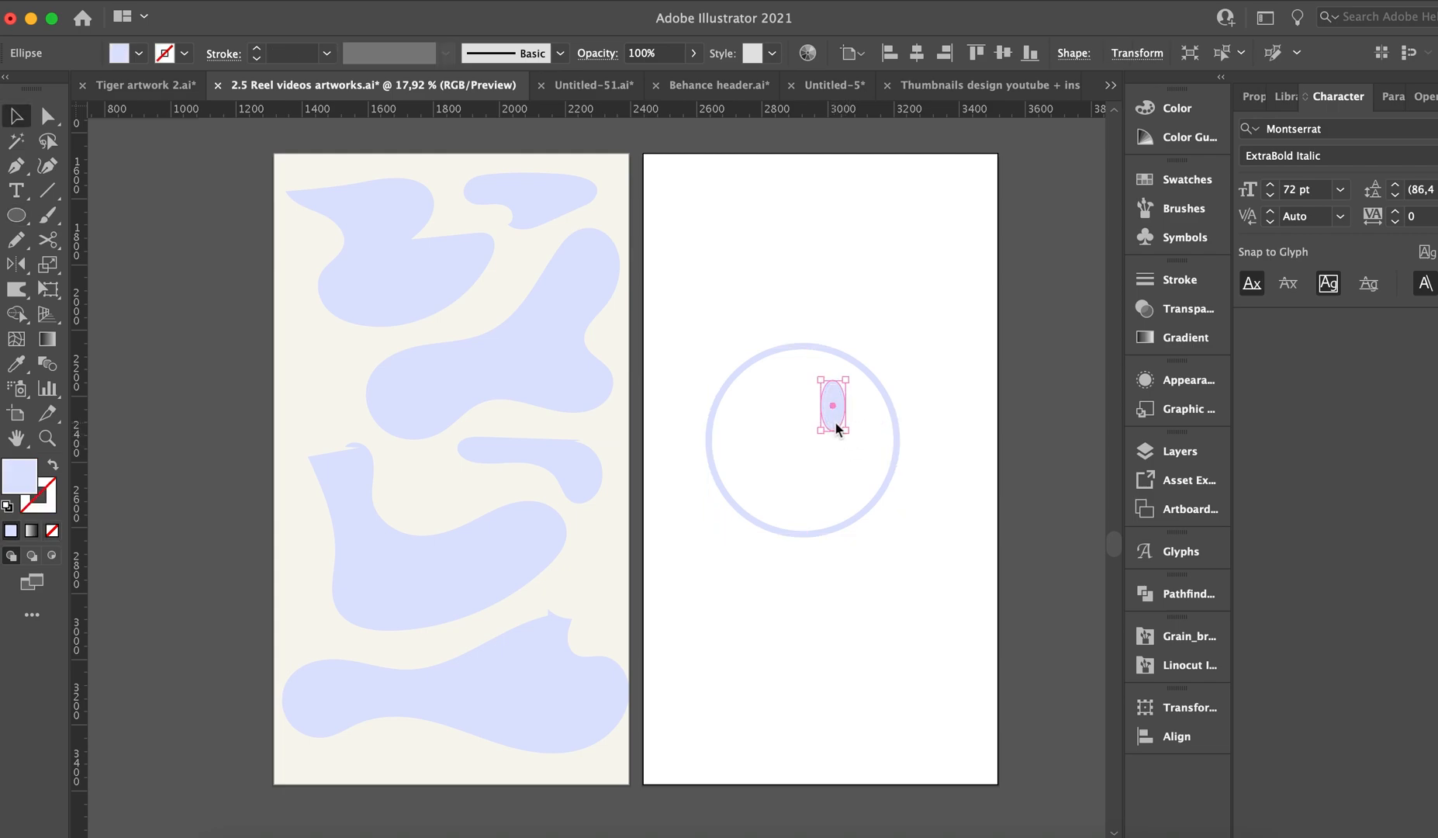
left_click_drag(834, 423, 768, 428)
left_click(828, 448)
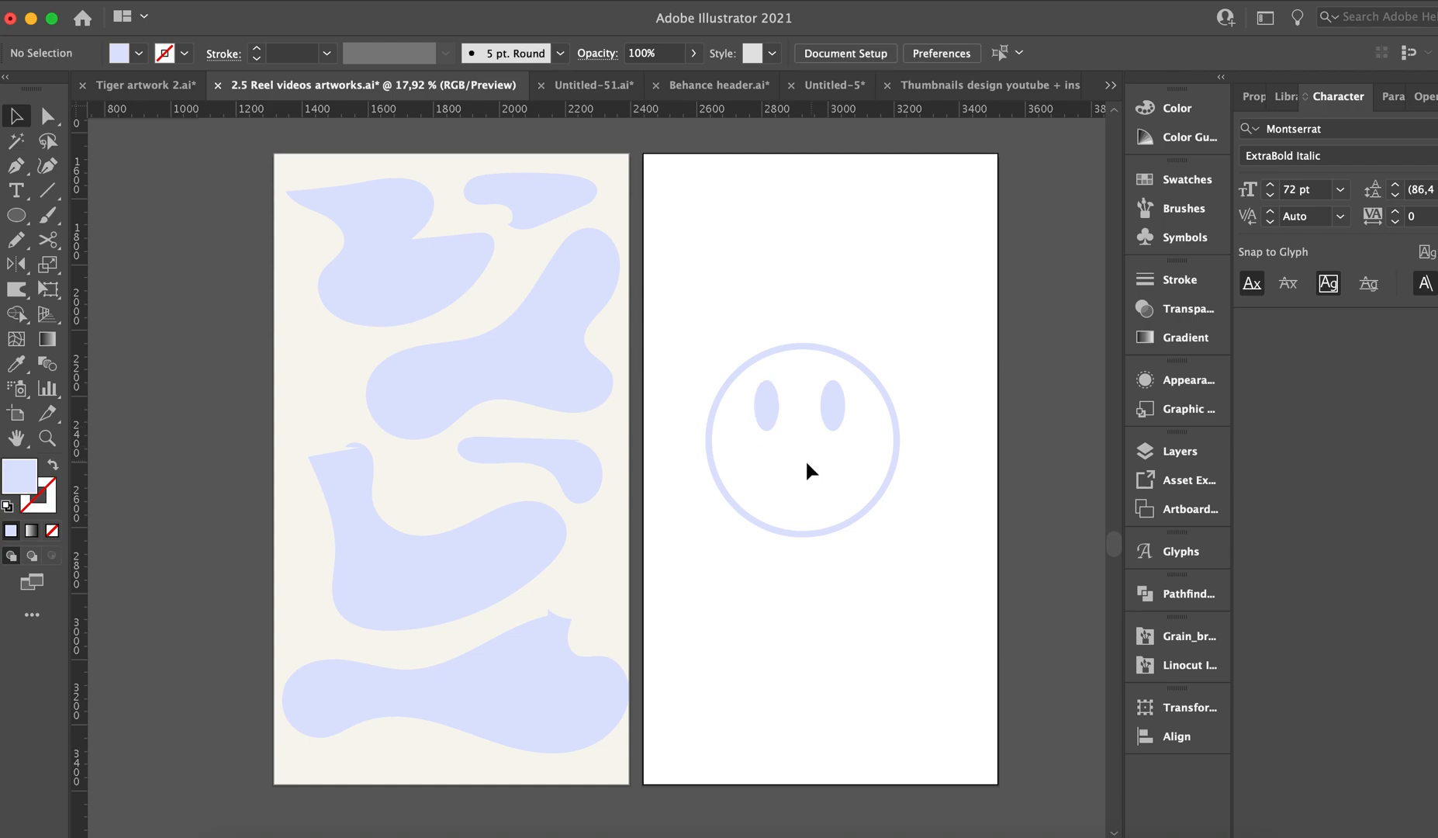
Draw a smaller outlined circle below the face and delete its top anchor point, leaving a half-circle smile.
key("l")
mouse_move(795, 653)
left_mouse_down()
mouse_move(857, 699)
mouse_move(858, 720)
left_mouse_up()
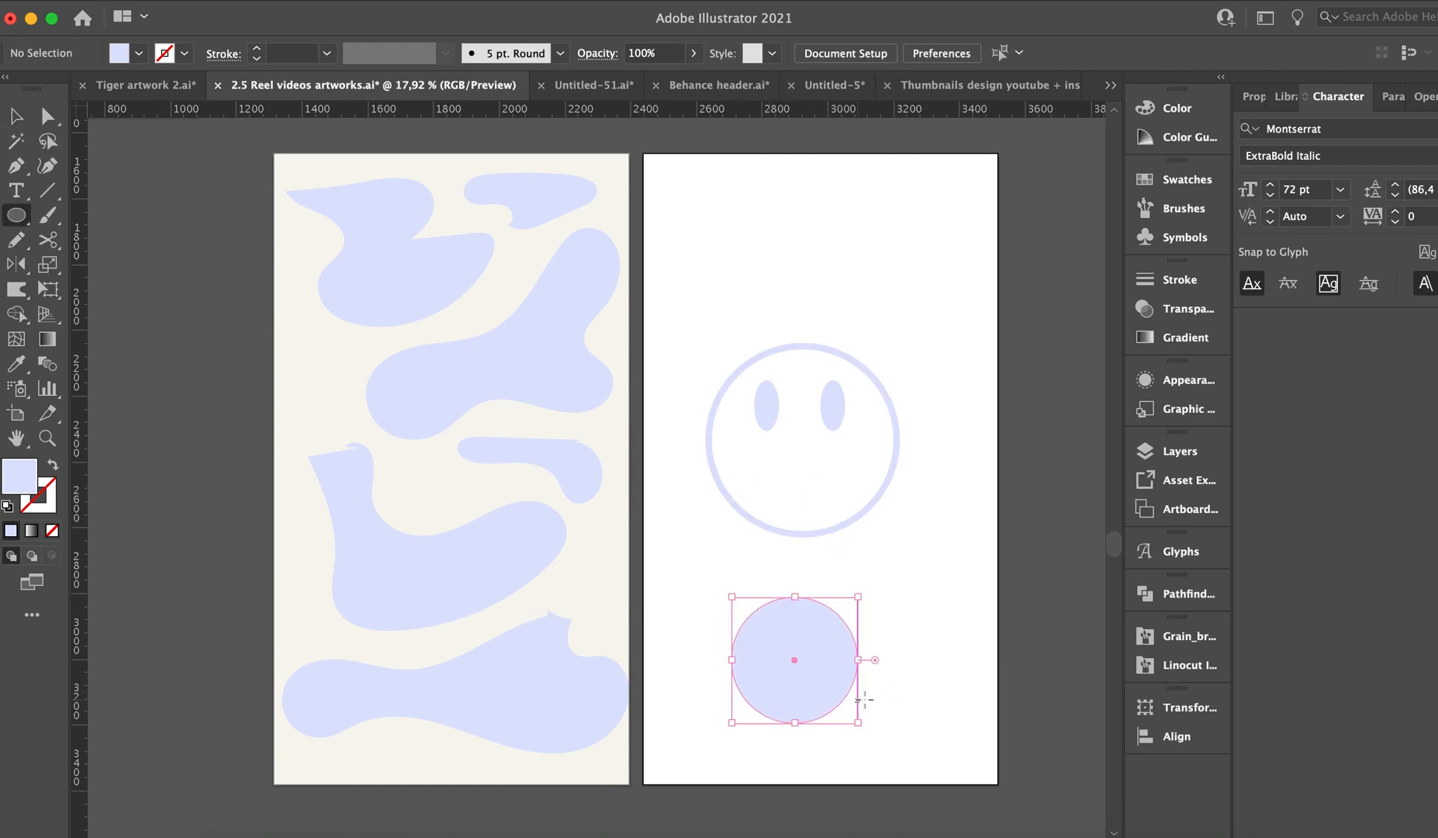
key("shift+x")
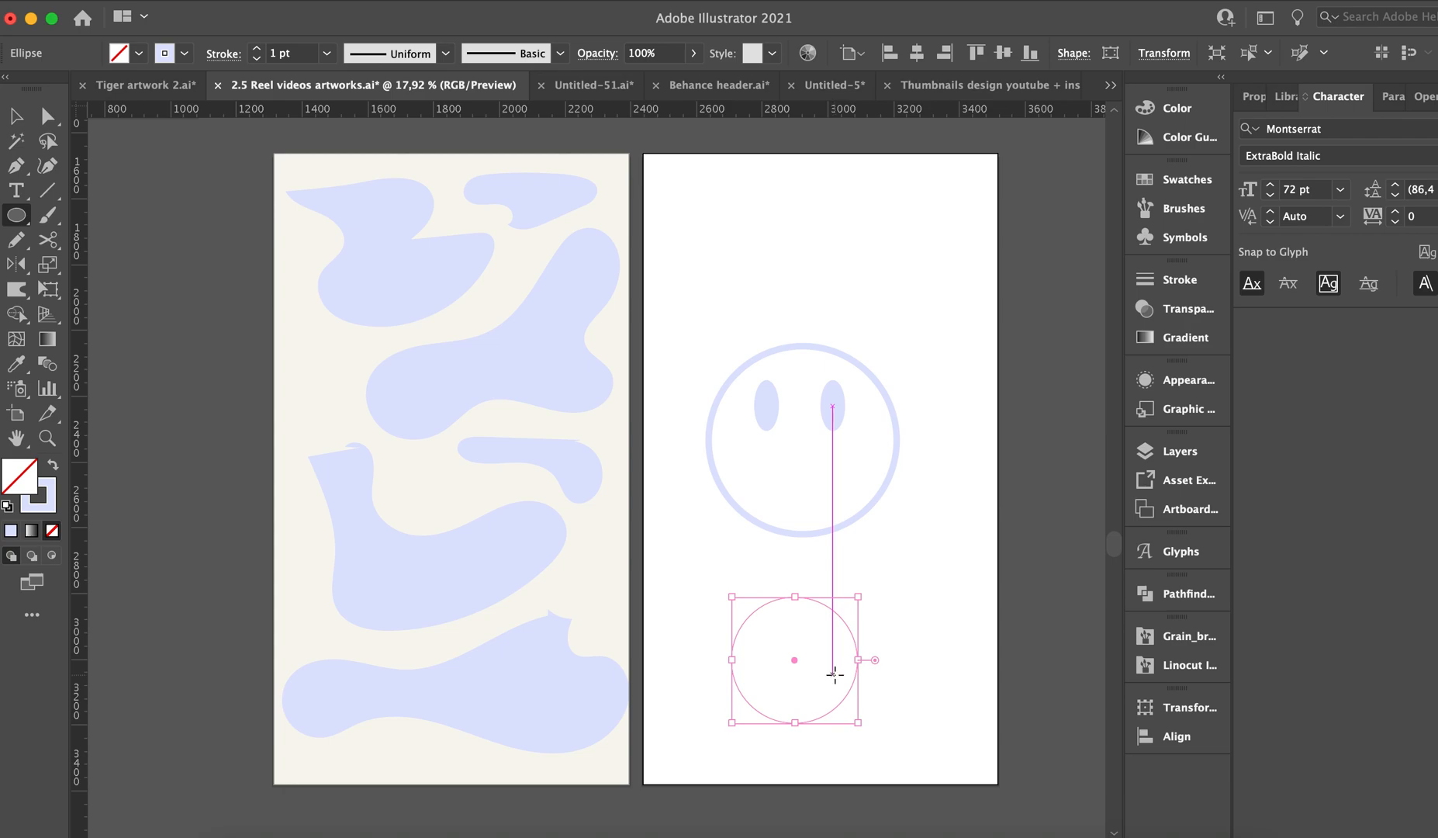
key("a")
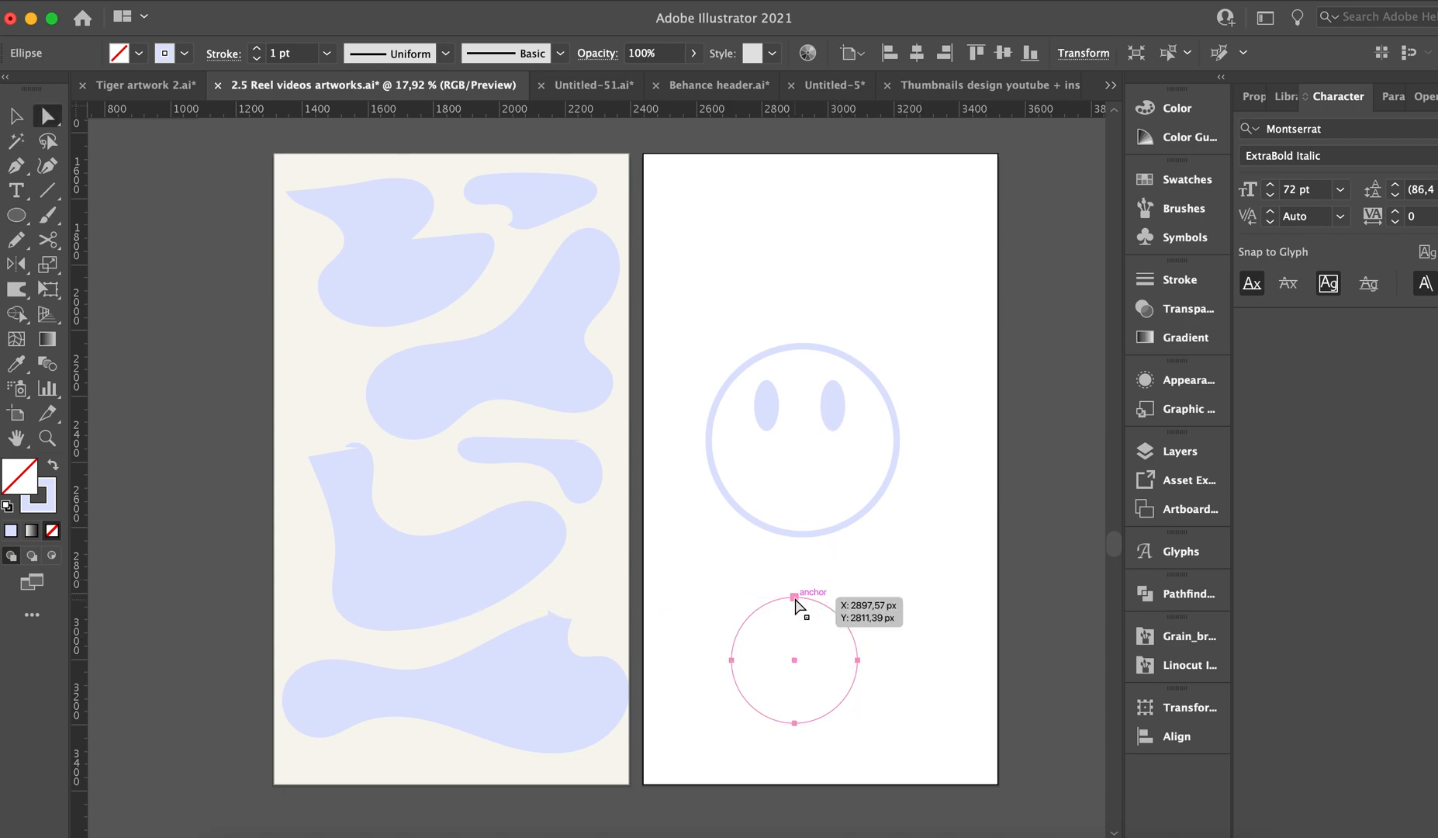
left_click(795, 597)
key("Delete")
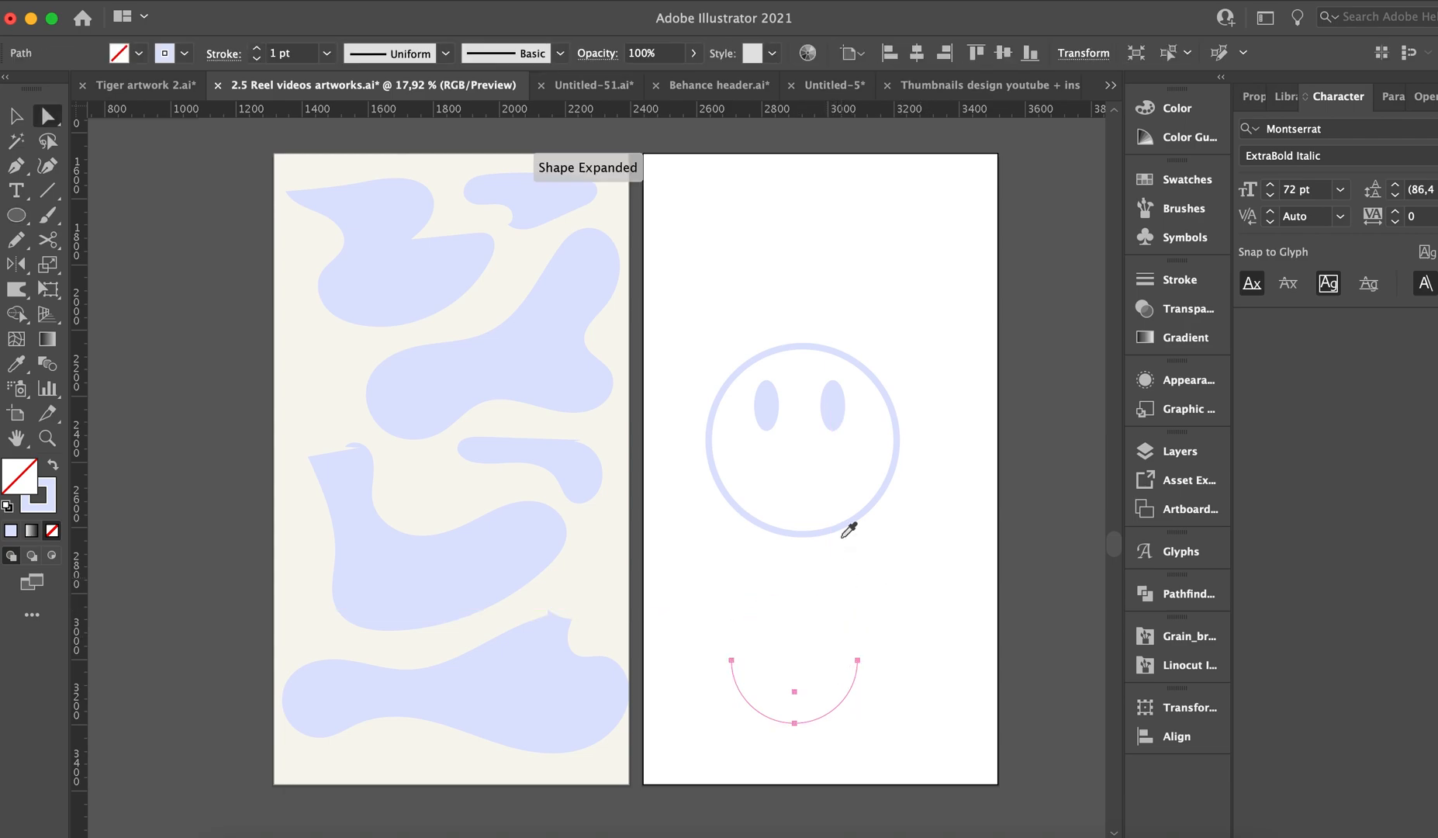
Copy the face outline's 19 pt stroke onto the half-circle and move it inside the face as the mouth.
left_click(821, 533)
key("v")
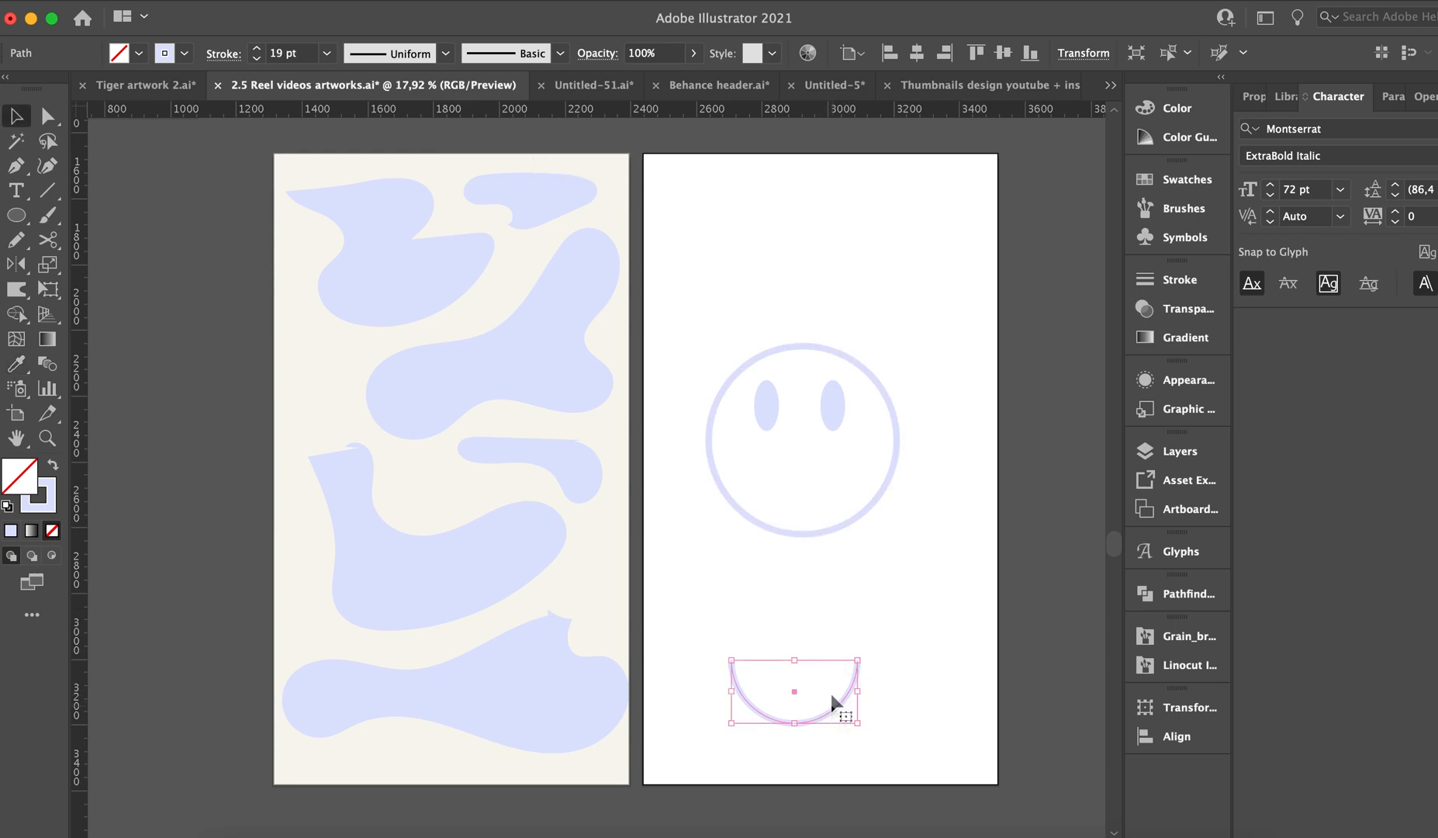
left_click_drag(831, 695, 838, 477)
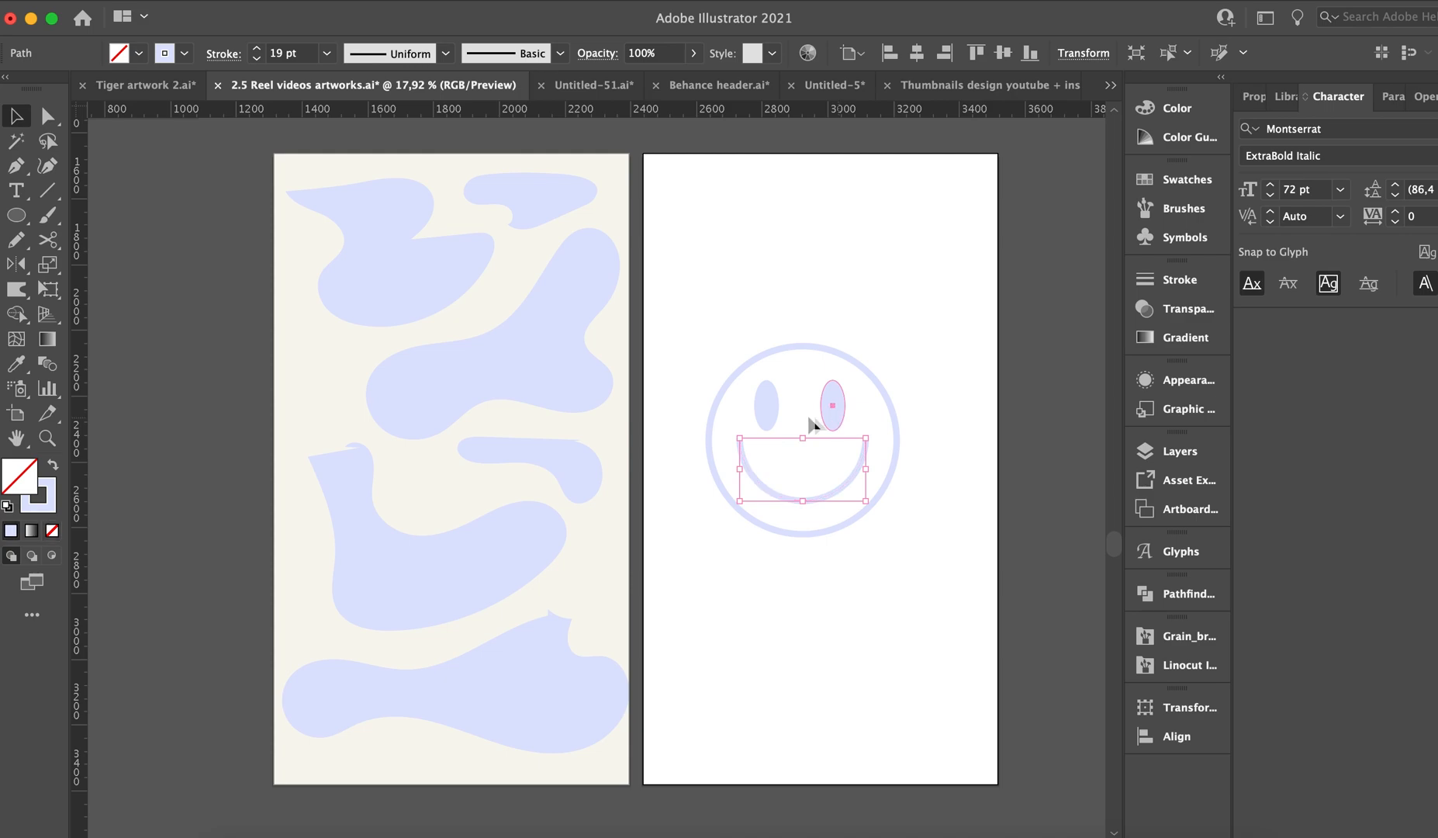
Group the two eyes, center them horizontally with the mouth, and group the eyes and mouth together.
left_click(822, 419)
key("super+g")
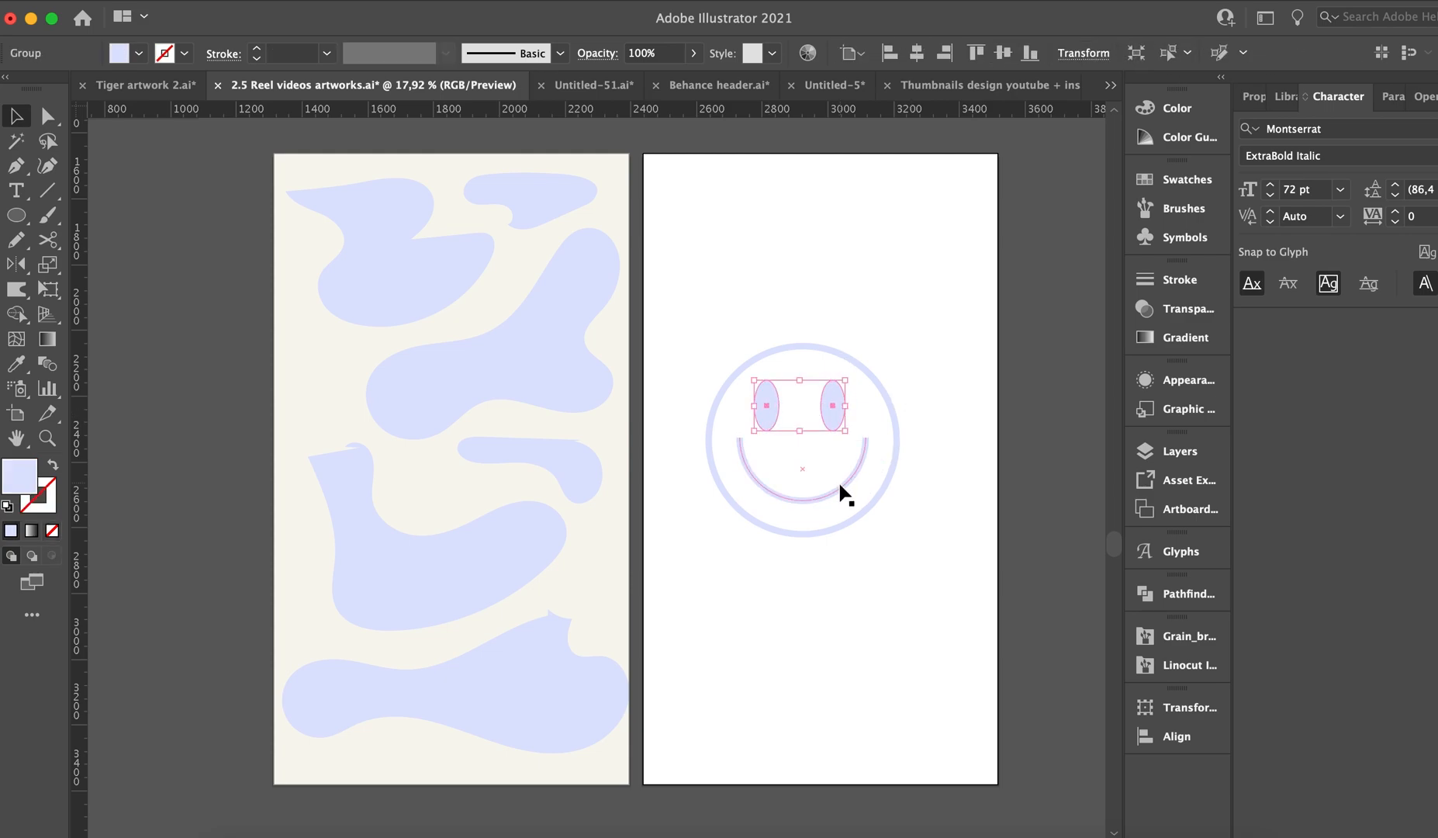
left_click(833, 488, "shift")
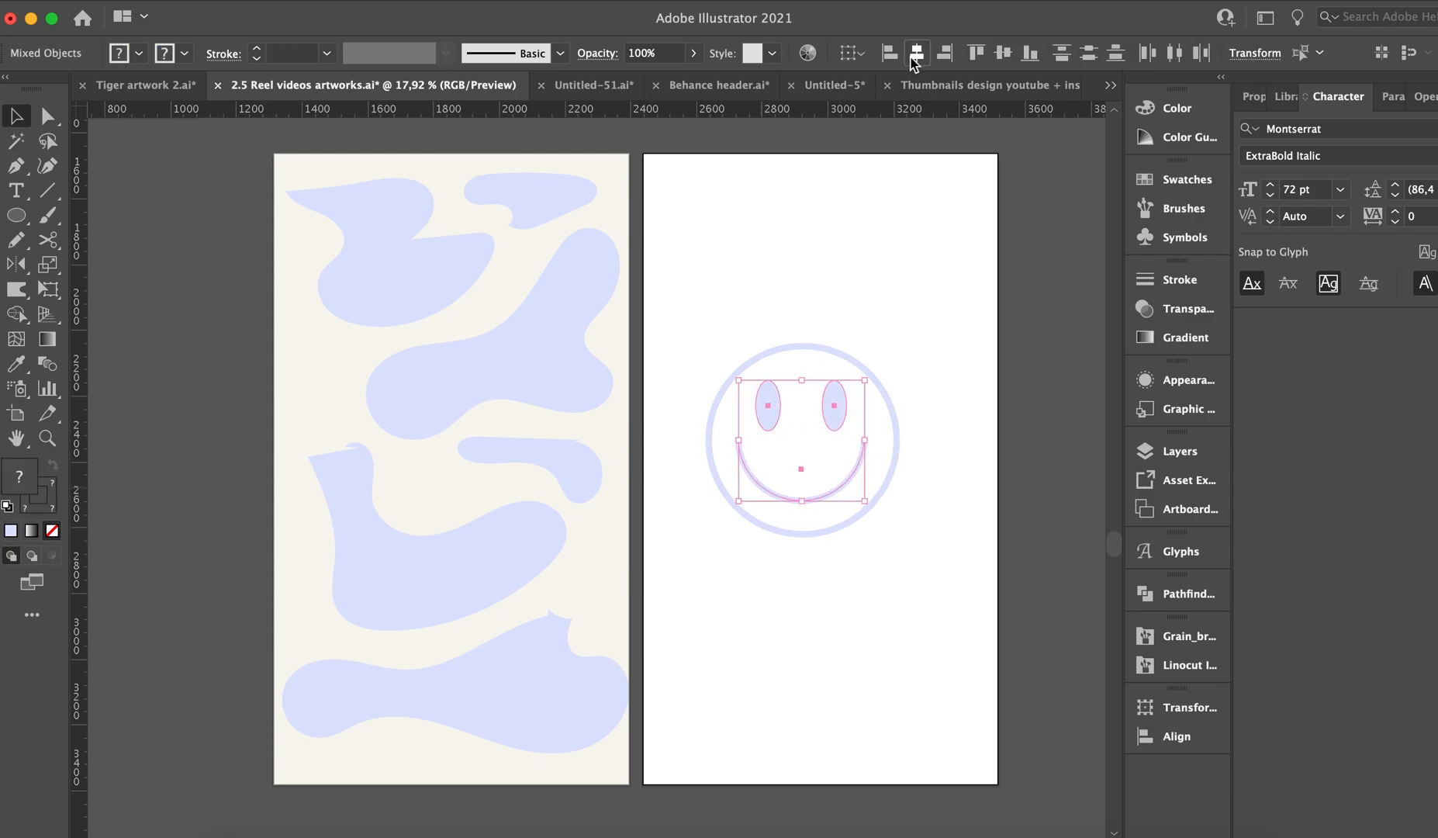
key("shift+super+b")
key("super+g")
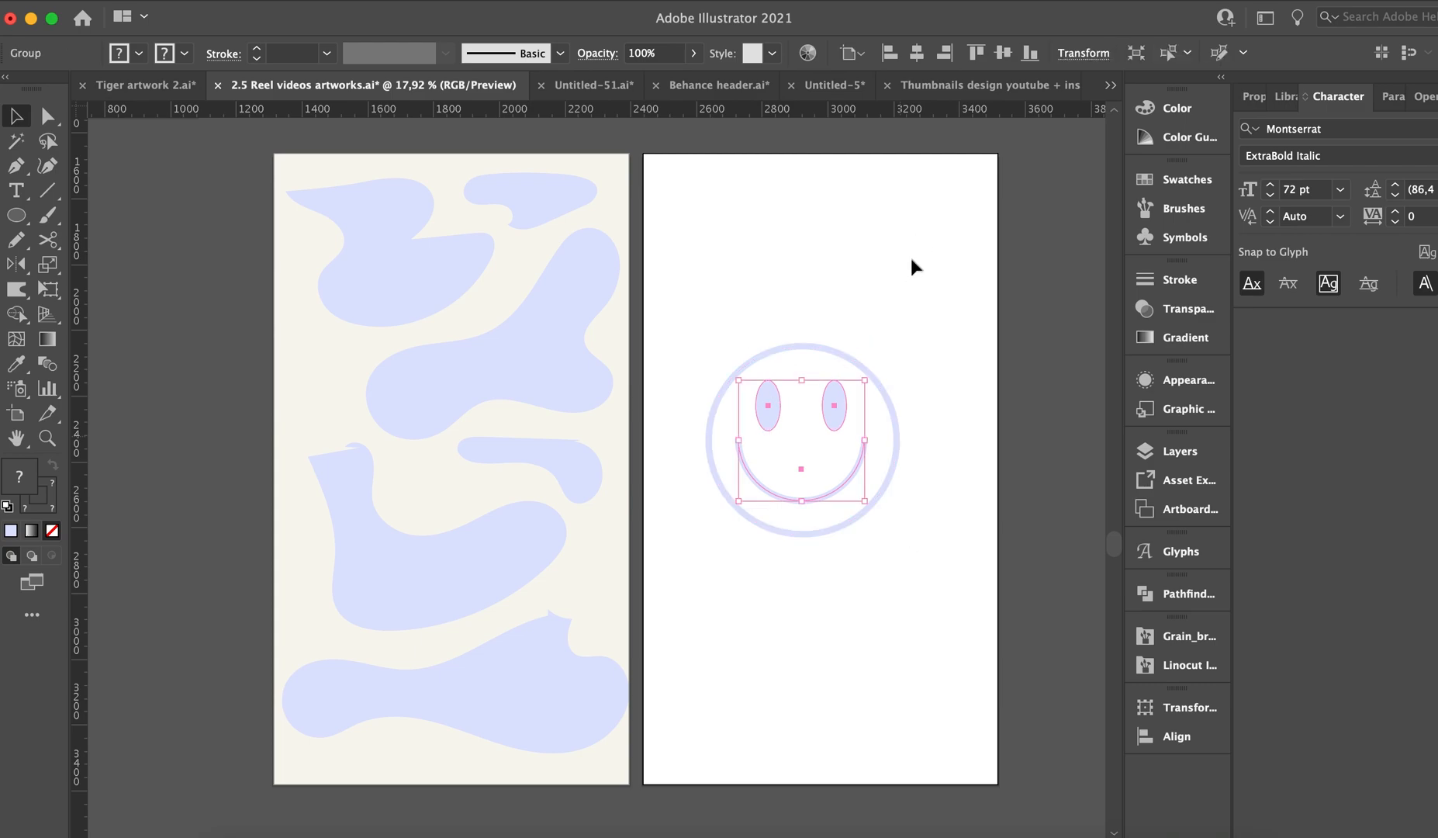
Center the grouped eyes and mouth horizontally with the face circle and group the whole smiley.
left_click_drag(910, 257, 846, 270)
left_click_drag(747, 283, 923, 542)
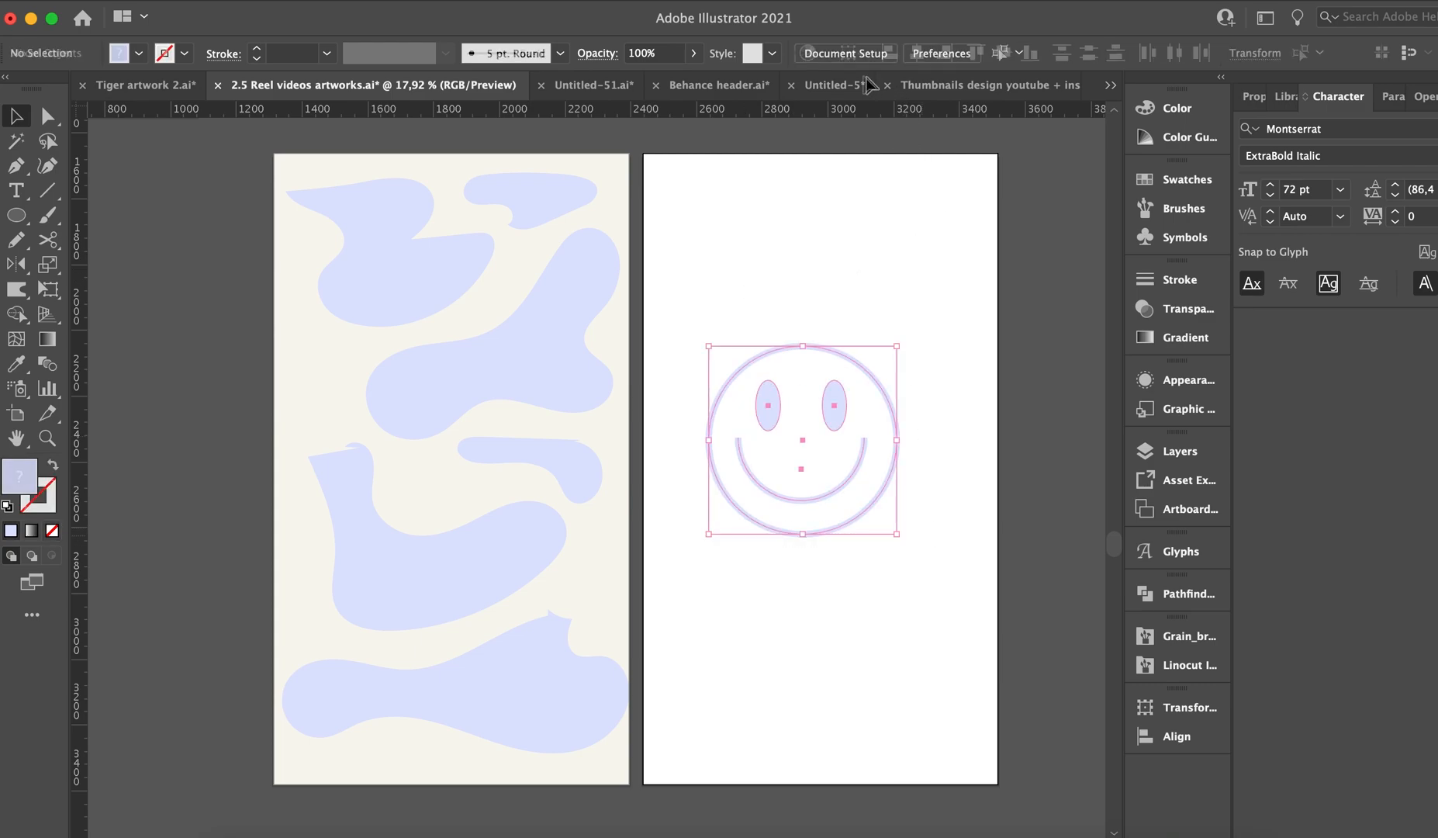
left_click(917, 53)
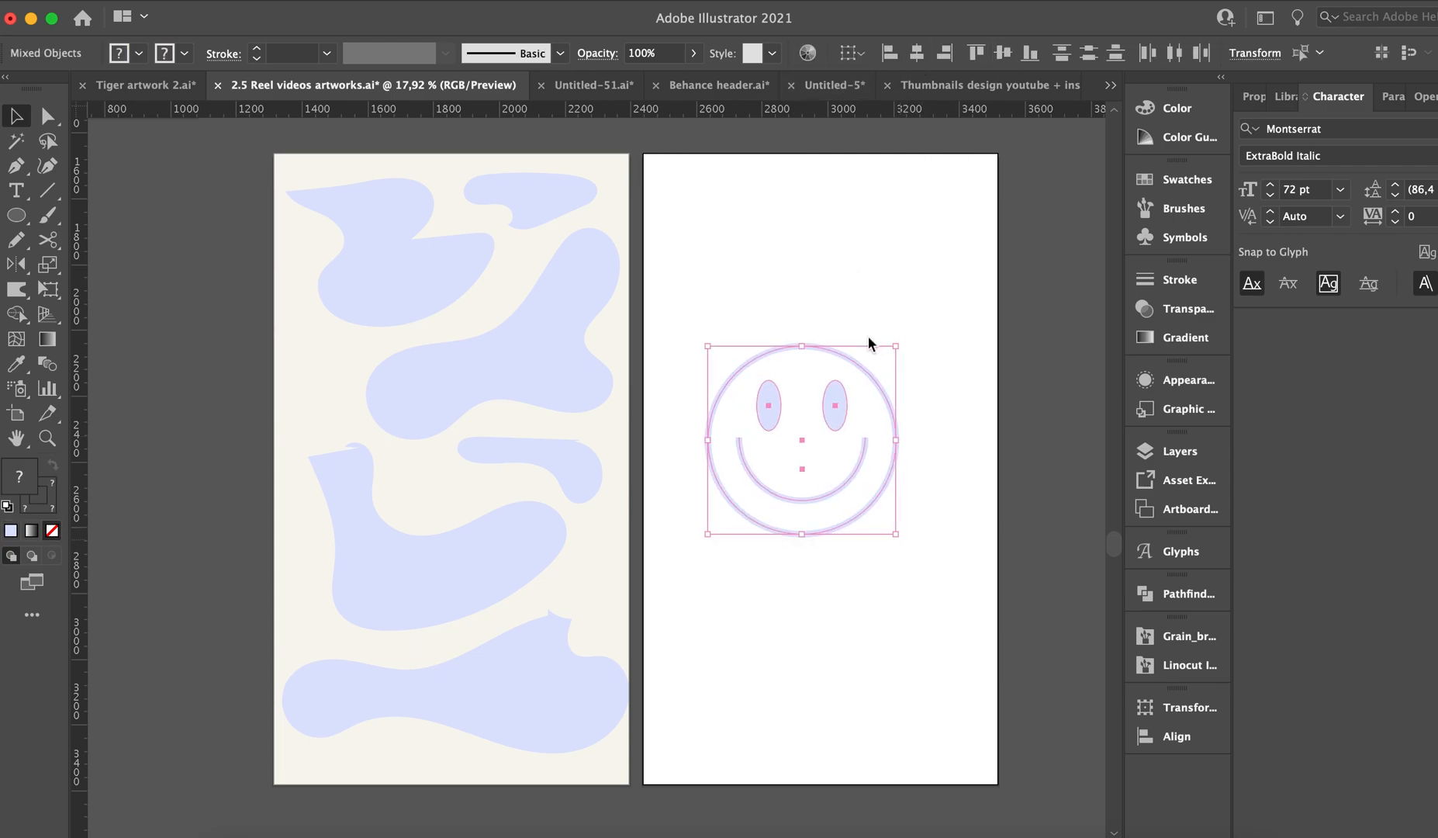
left_click(873, 462)
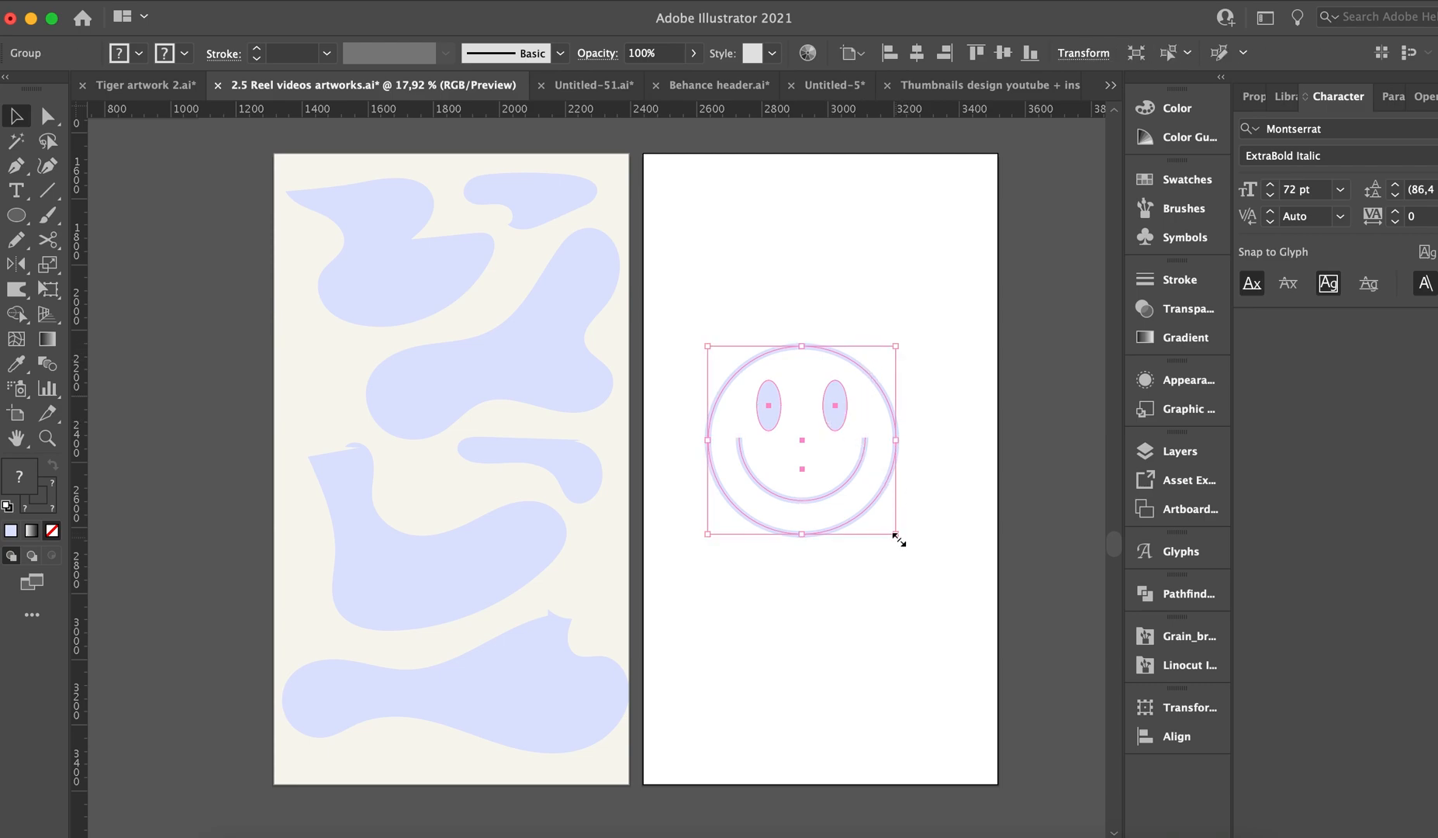
Scale the smiley down to about two thirds, place it in the white artboard's upper-left corner, and duplicate it directly below.
left_click_drag(897, 539, 829, 475)
left_click_drag(798, 412, 768, 381)
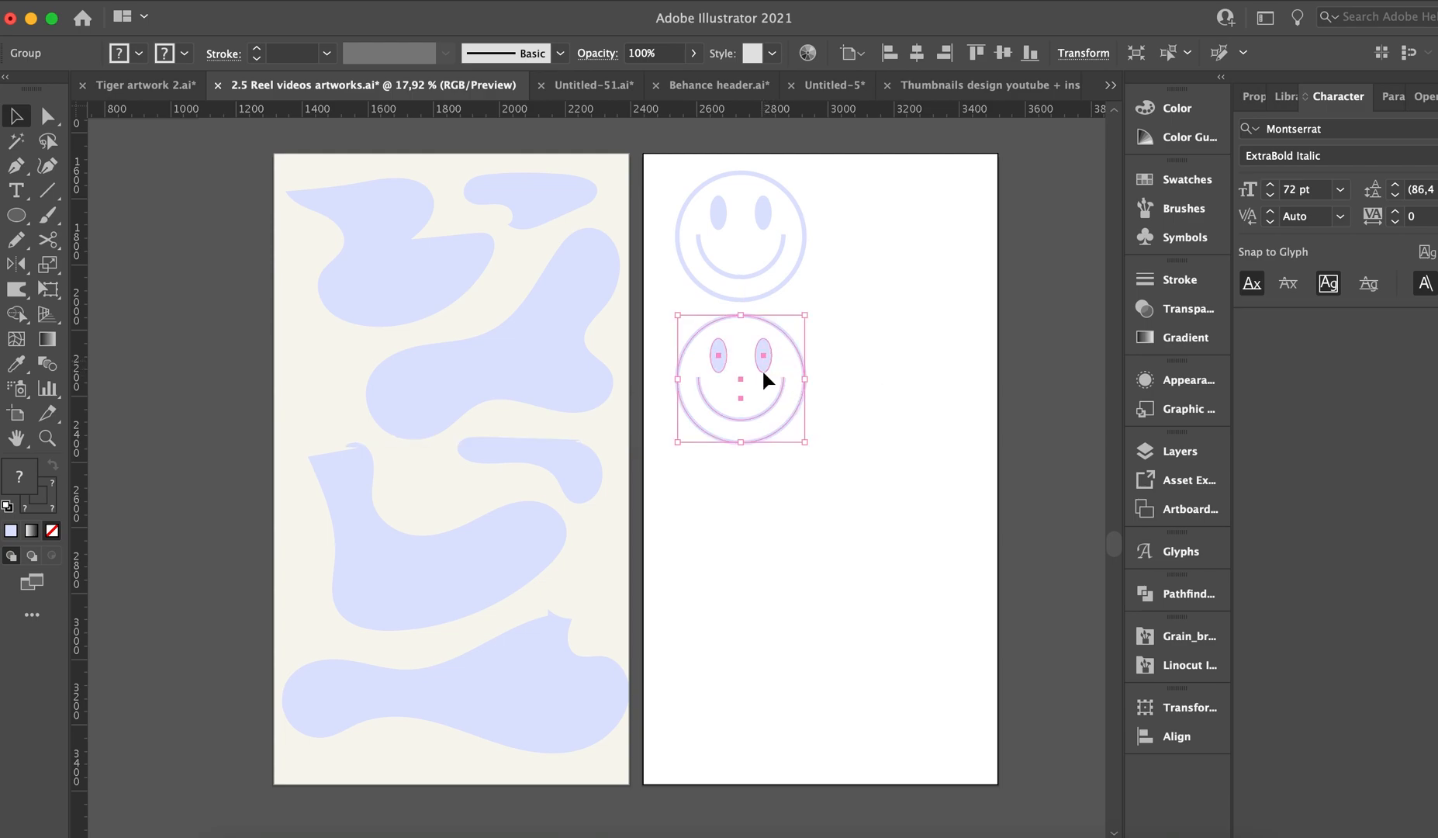
Send the lower smiley to the back and envelope-distort it with the small upper-right blob as the top object.
right_click(764, 368)
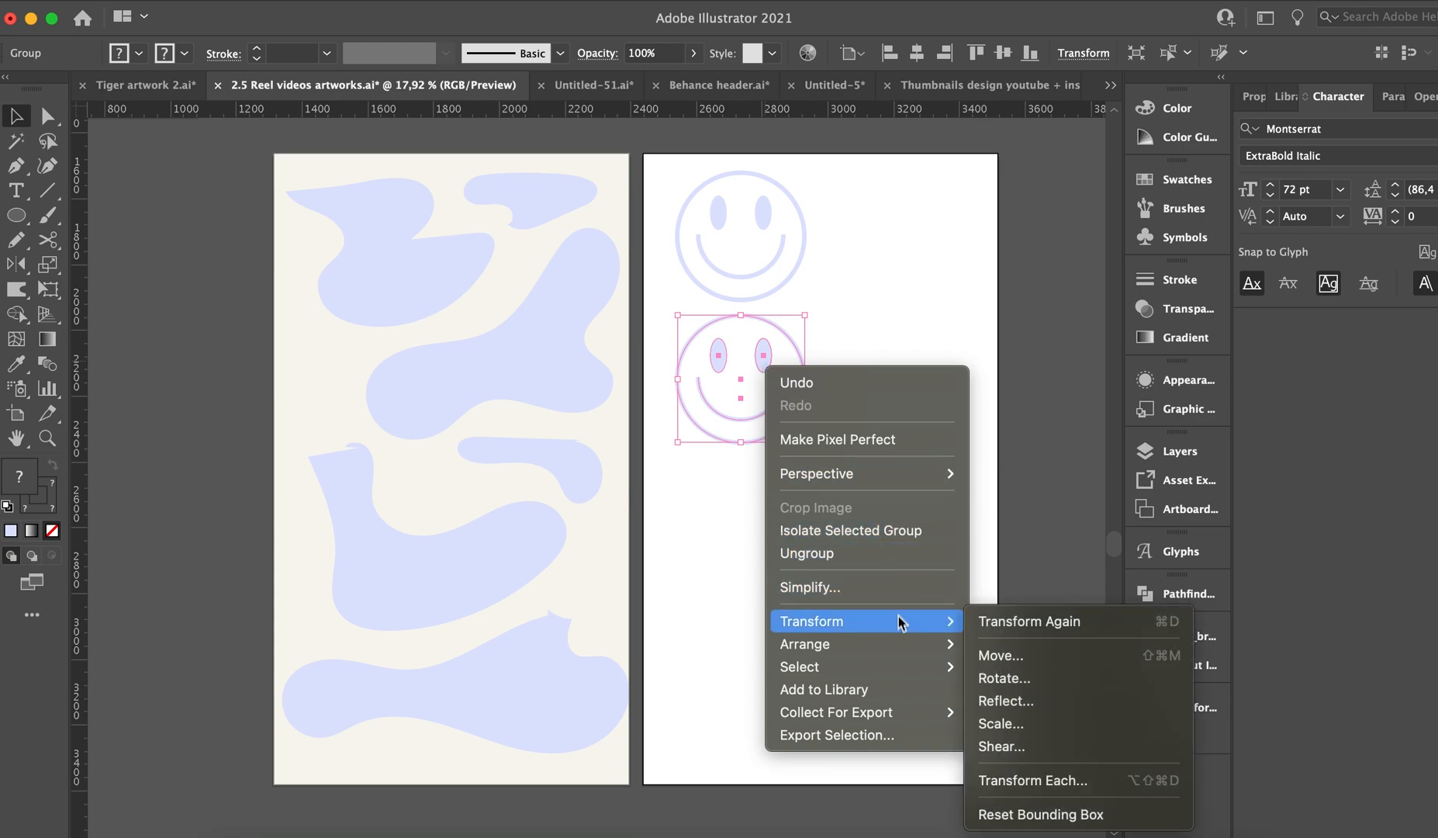
mouse_move(903, 644)
left_click(1019, 712)
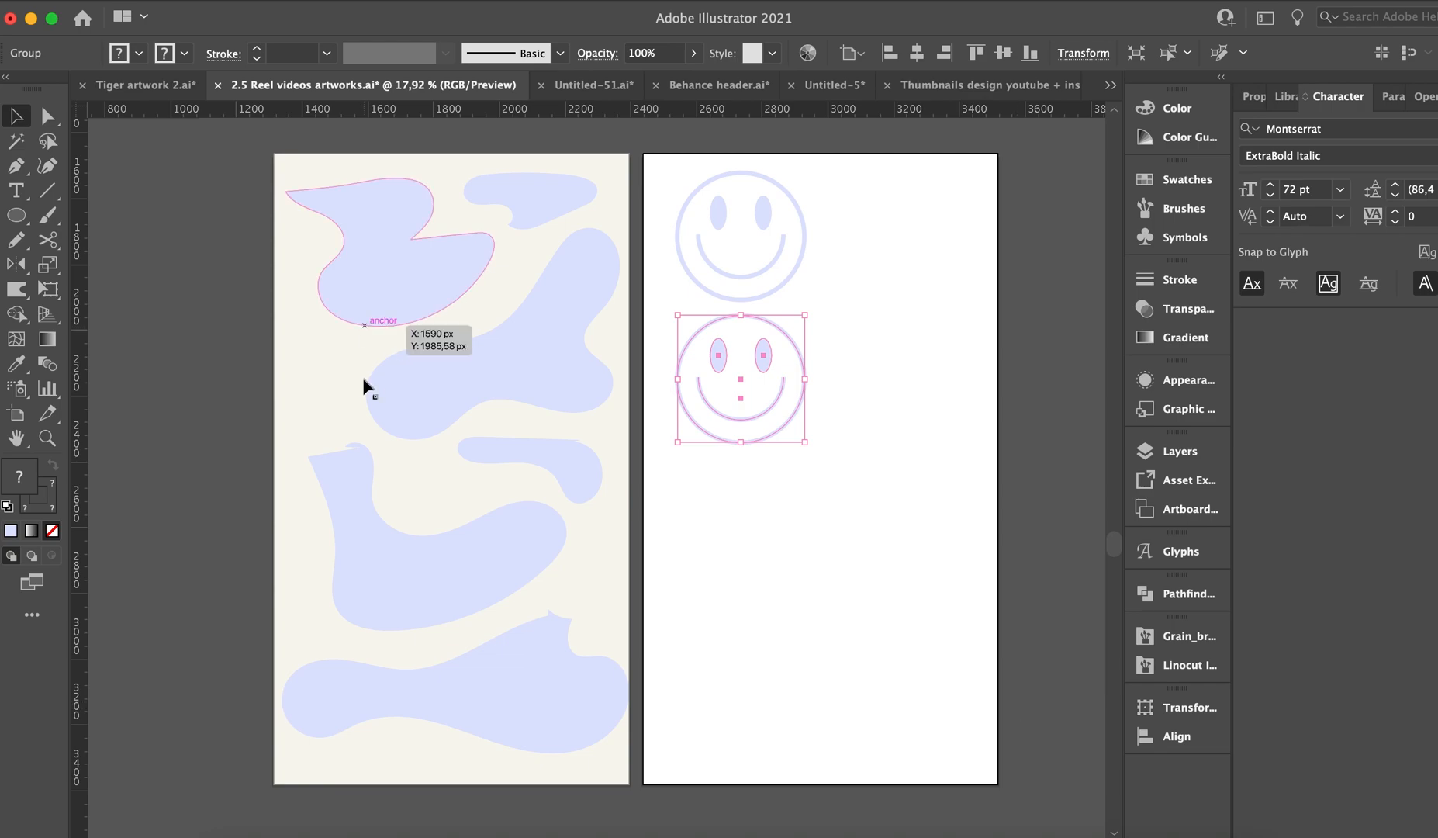
left_click(560, 203, "shift")
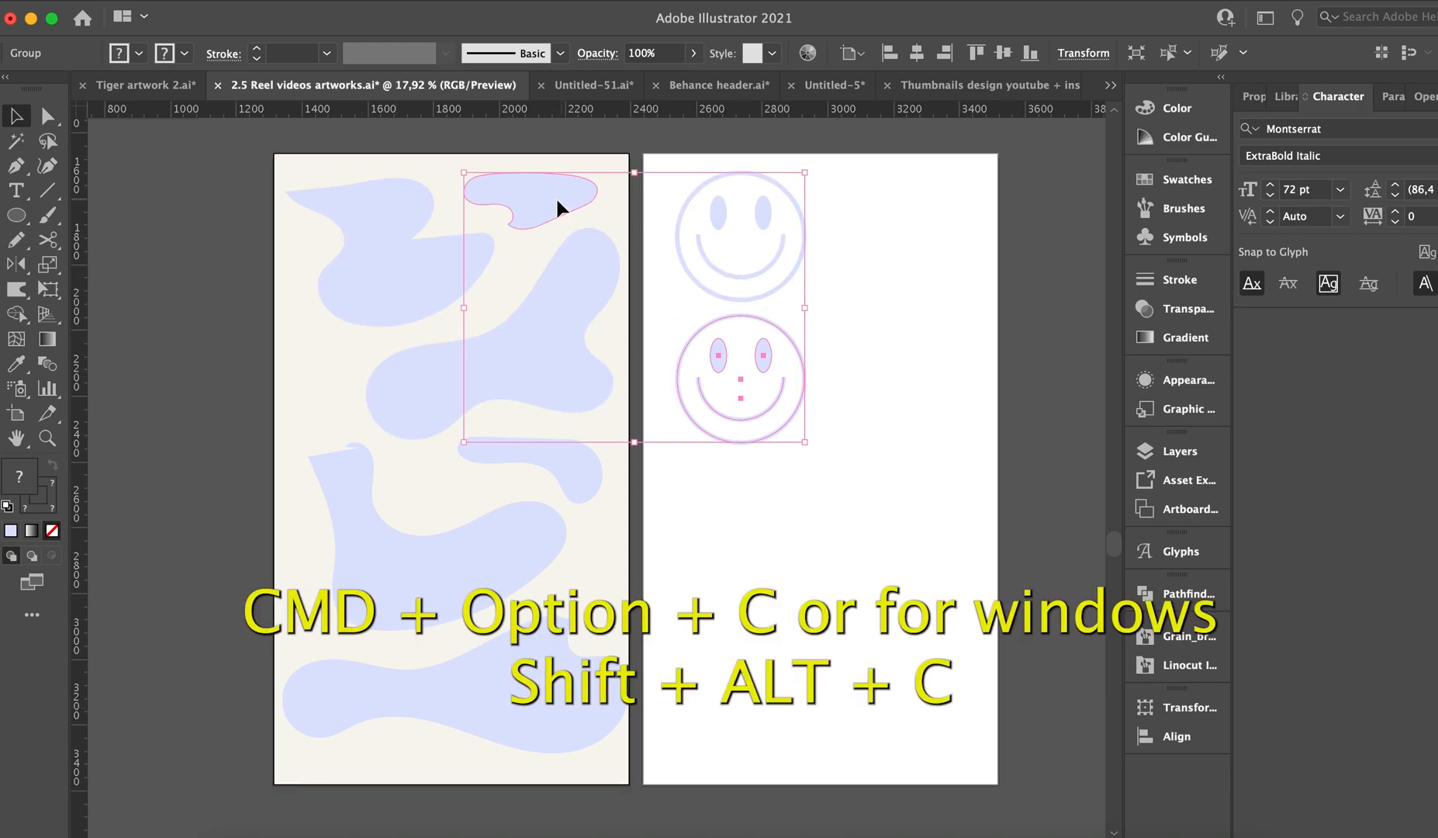
key("super+alt+c")
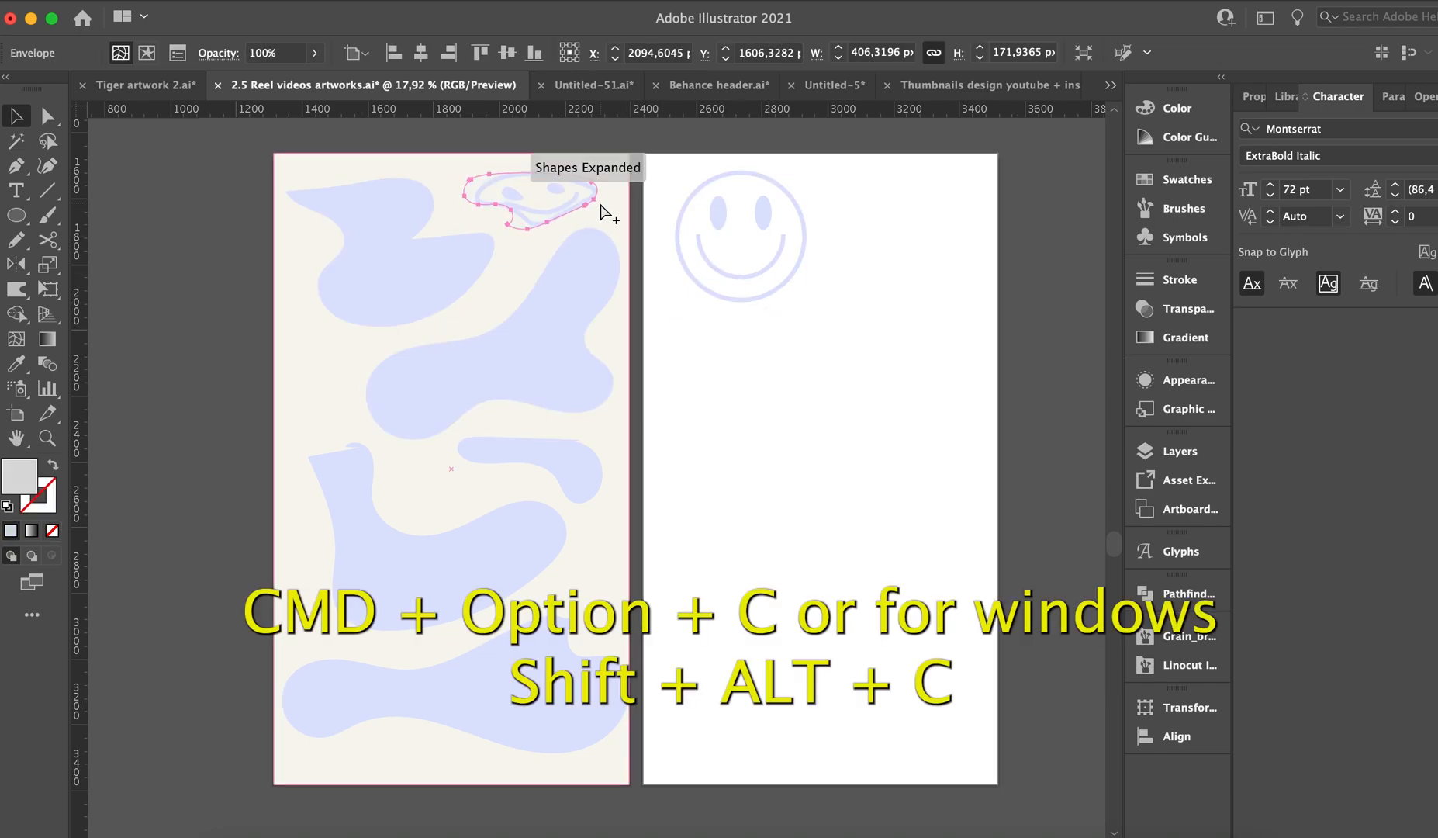
Duplicate the remaining smiley directly below itself and send the copy to the back of the stacking order.
left_click(770, 213)
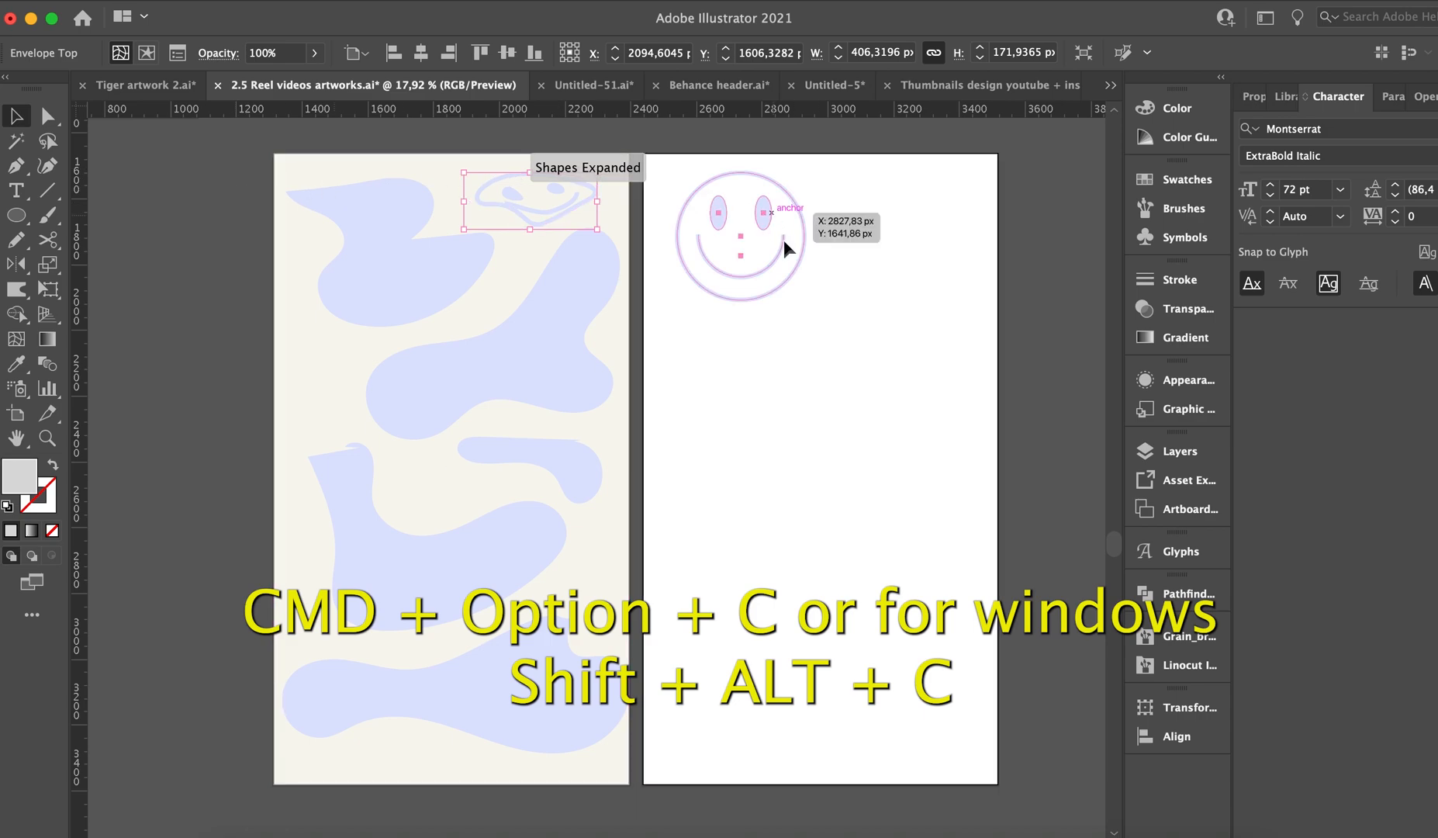
left_click_drag(753, 239, 754, 392)
right_click(770, 400)
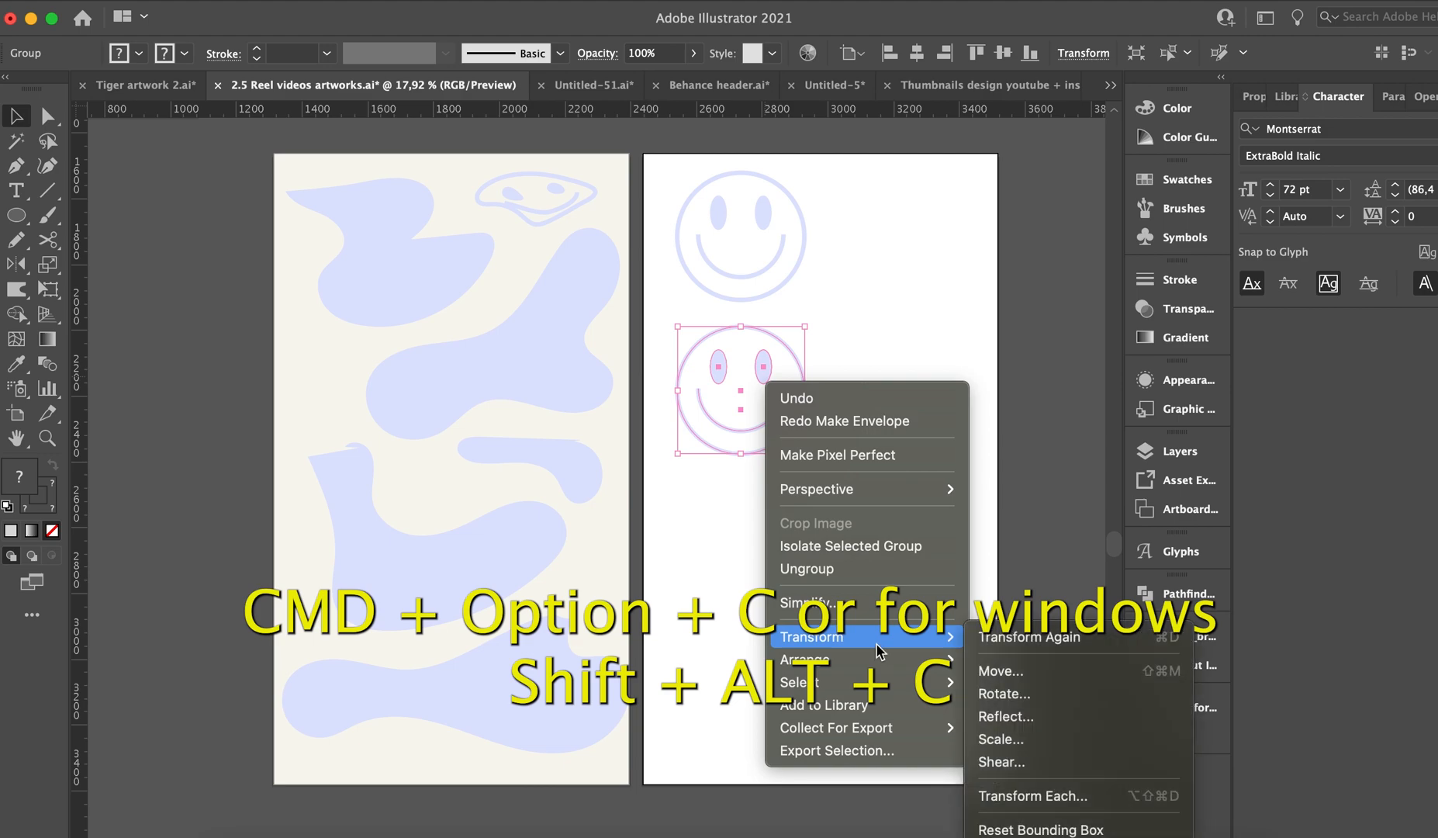
mouse_move(892, 659)
left_click(1018, 727)
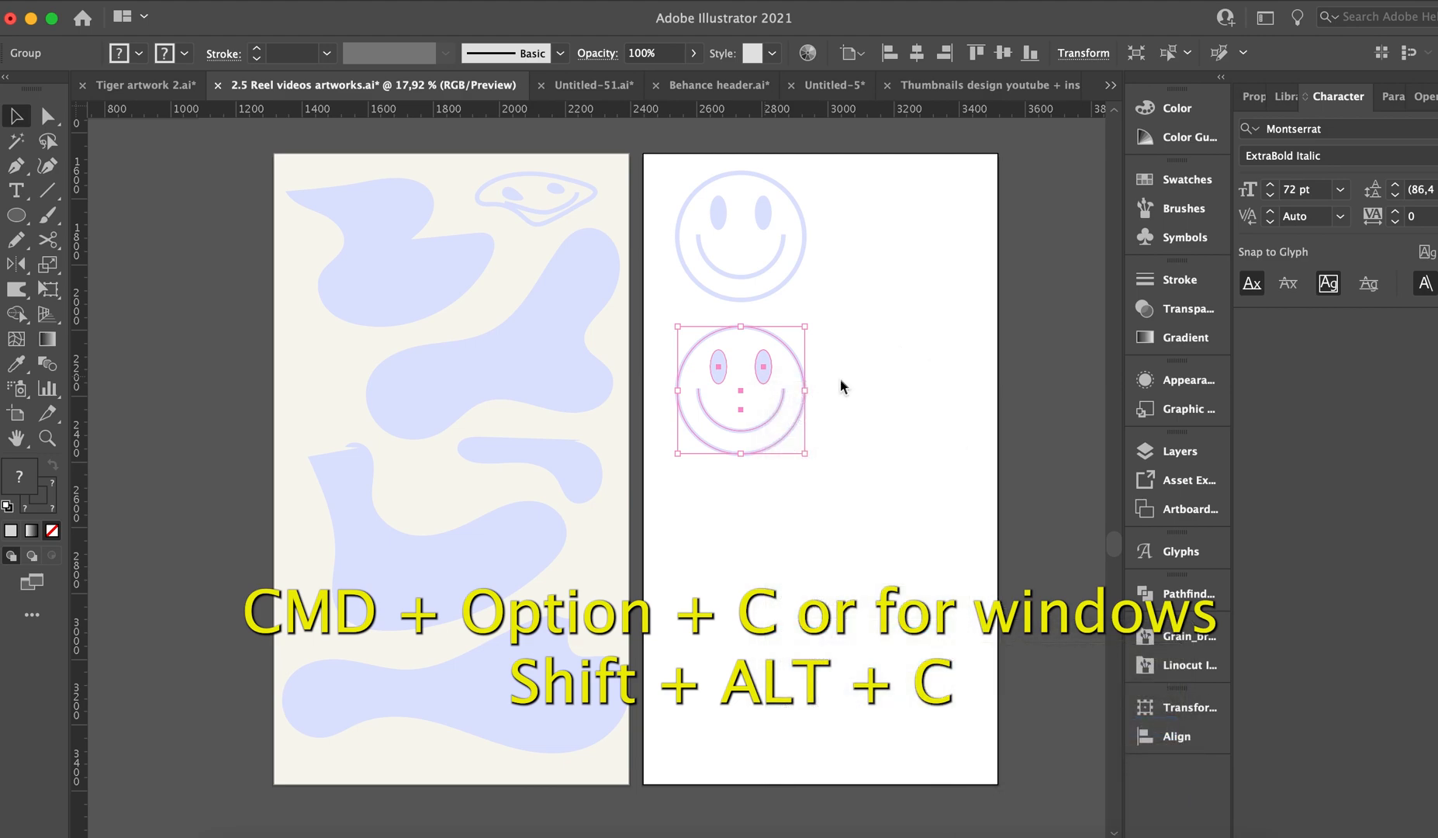
Duplicate the sent-back smiley below itself and envelope-distort the new copy with the upper-left blob as the top object.
left_click_drag(770, 491, 775, 539)
left_click(419, 286, "shift")
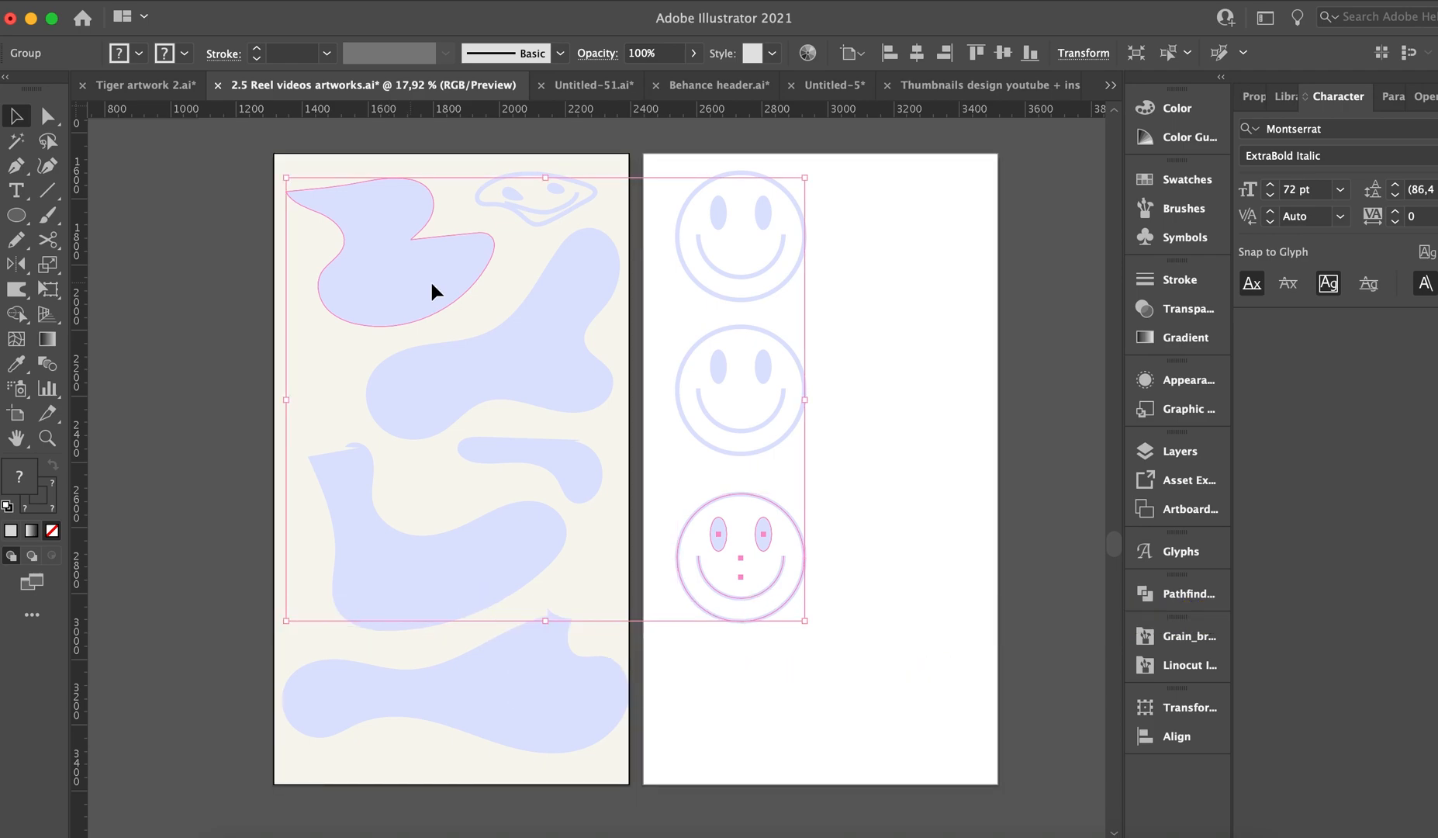
key("super+alt+c")
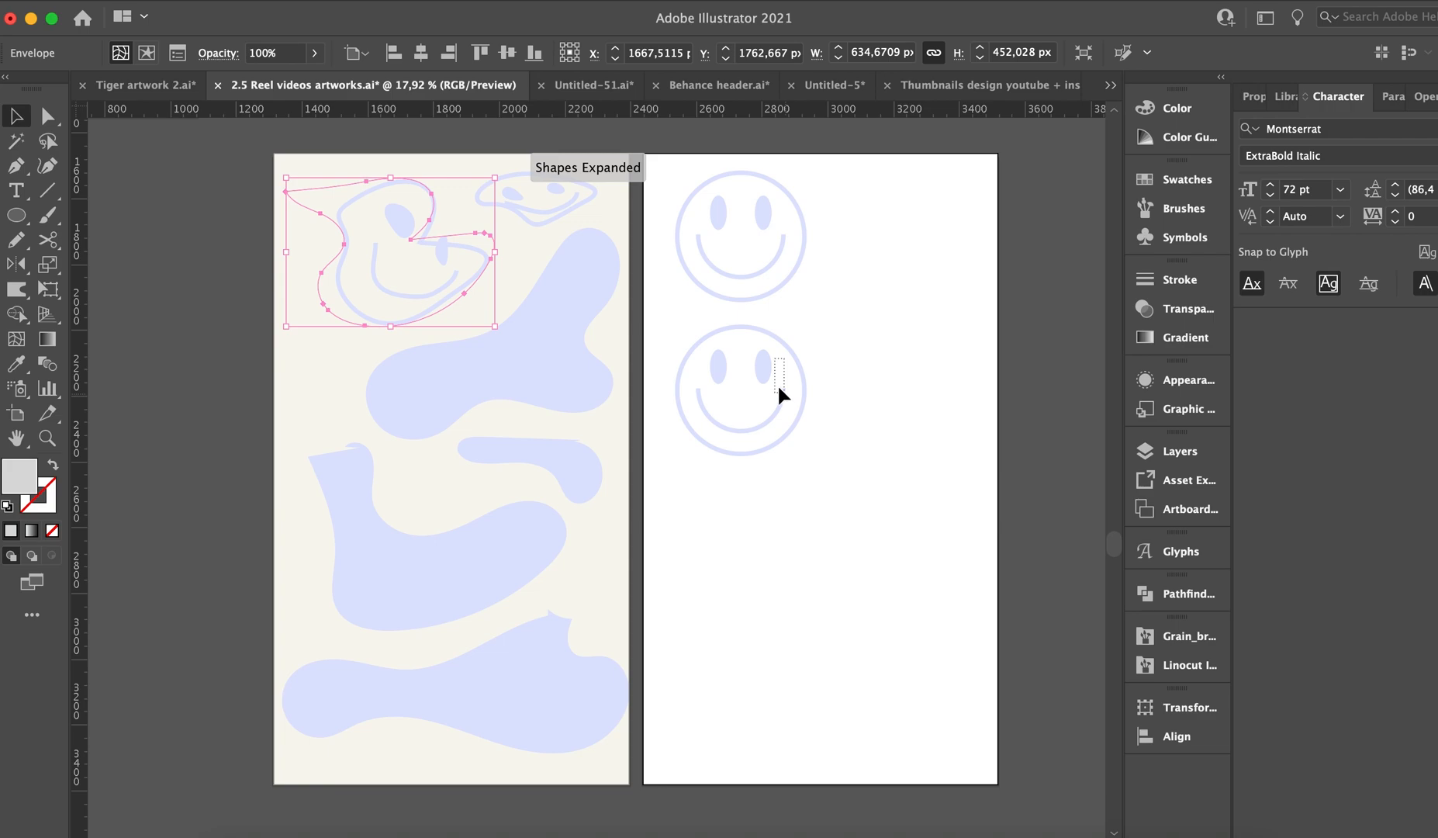
Duplicate the second smiley downward and envelope-distort the copy into the large diagonal blob below the two warped faces.
left_click(765, 377)
left_click_drag(778, 541, 773, 545)
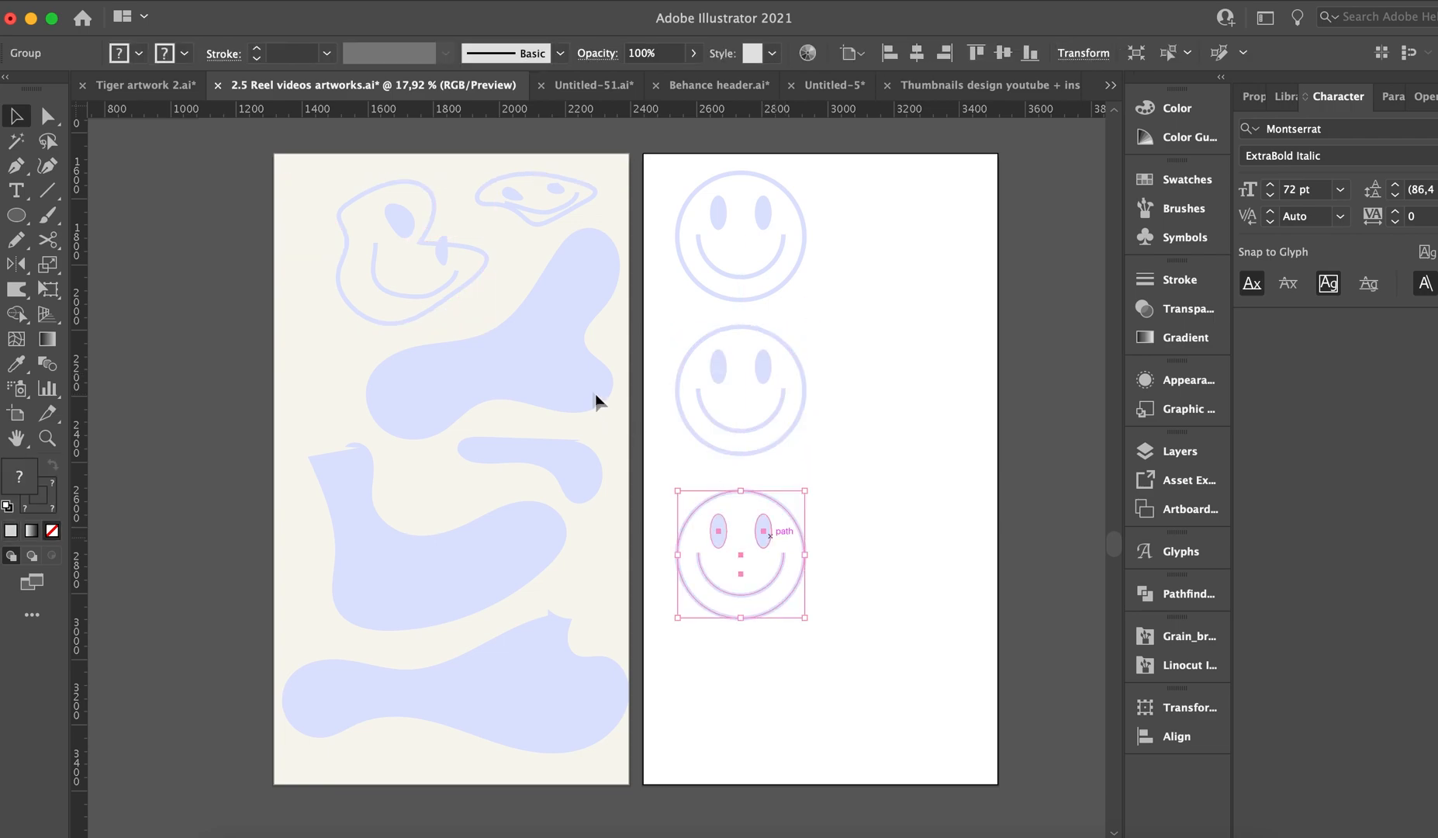
left_click(573, 378, "shift")
key("super+alt+c")
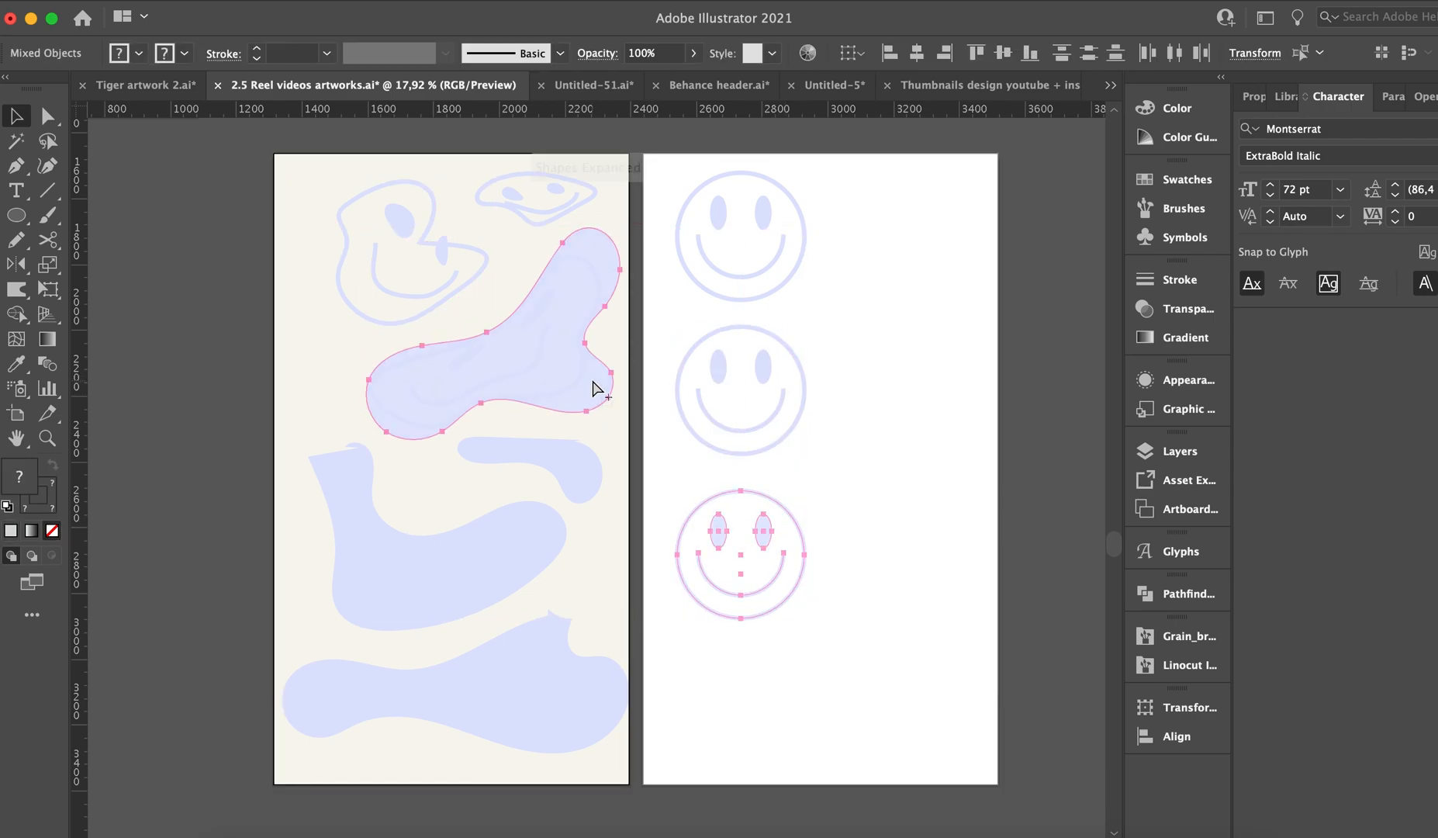
Make another copy of the second smiley and envelope-distort it into the small hooked blob on the cream artboard's right side.
left_click_drag(756, 372, 772, 537)
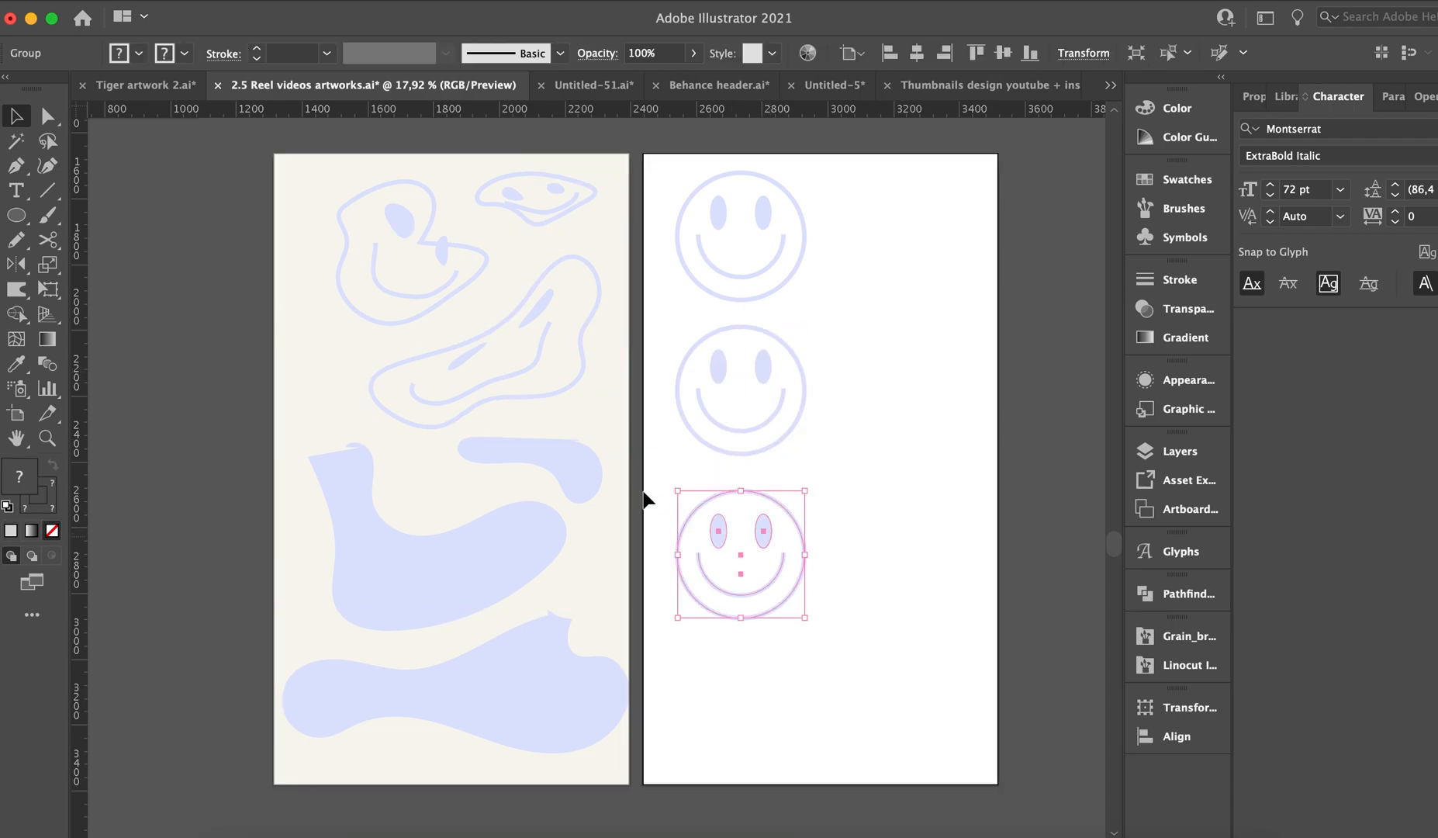
left_click(588, 481, "shift")
key("super+alt+c")
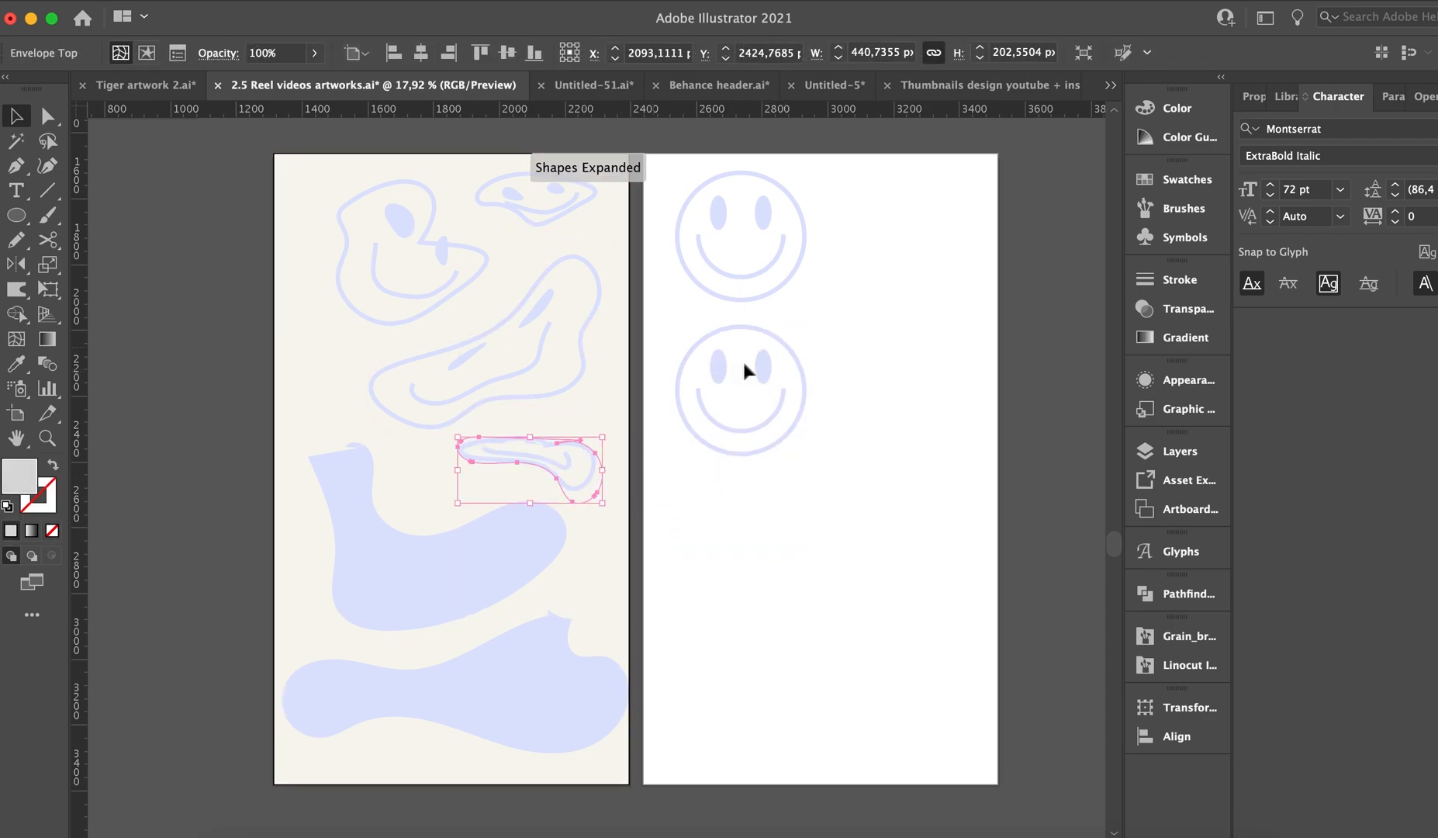
Duplicate the second smiley downward and envelope-distort the copy into the large boot-shaped blob on the cream artboard.
left_click(765, 370)
left_click_drag(761, 535, 758, 541)
left_click(501, 546, "shift")
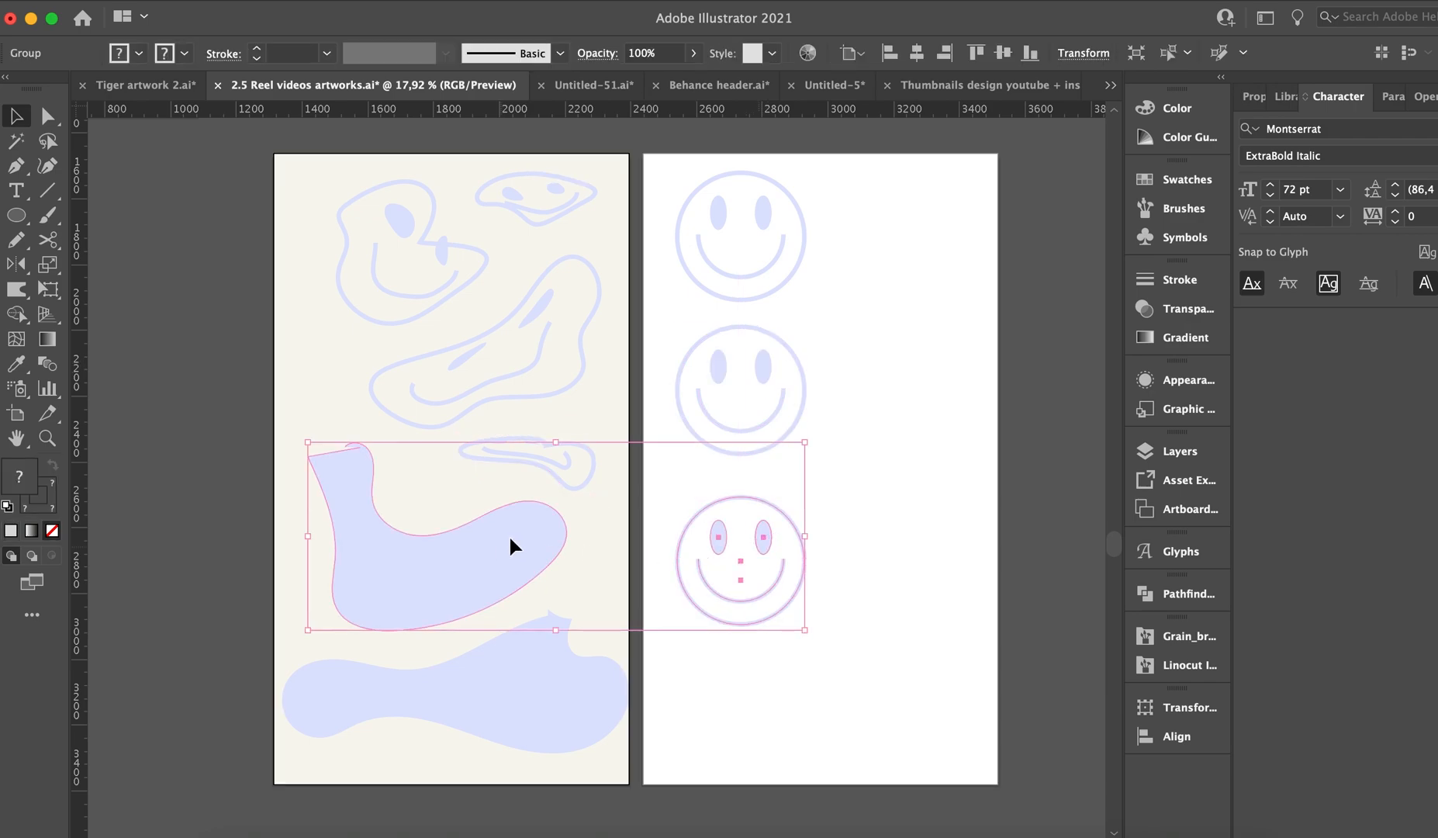
key("super+alt+c")
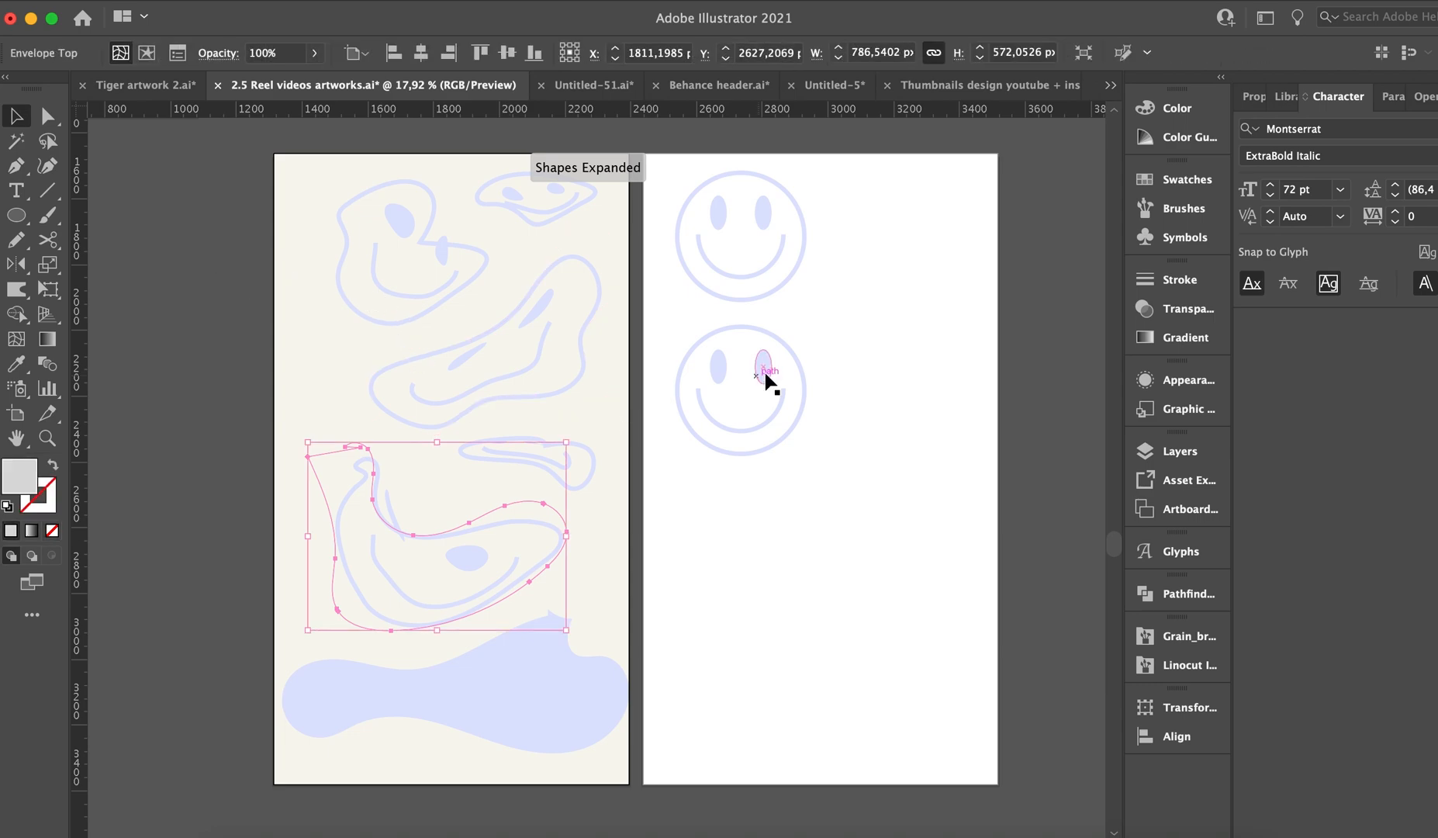
Try to envelope-distort another copy of the second smiley into the wide blob at the bottom of the cream artboard.
left_click(765, 370)
left_click_drag(770, 375, 772, 558)
left_click(554, 665, "shift")
key("super+alt+c")
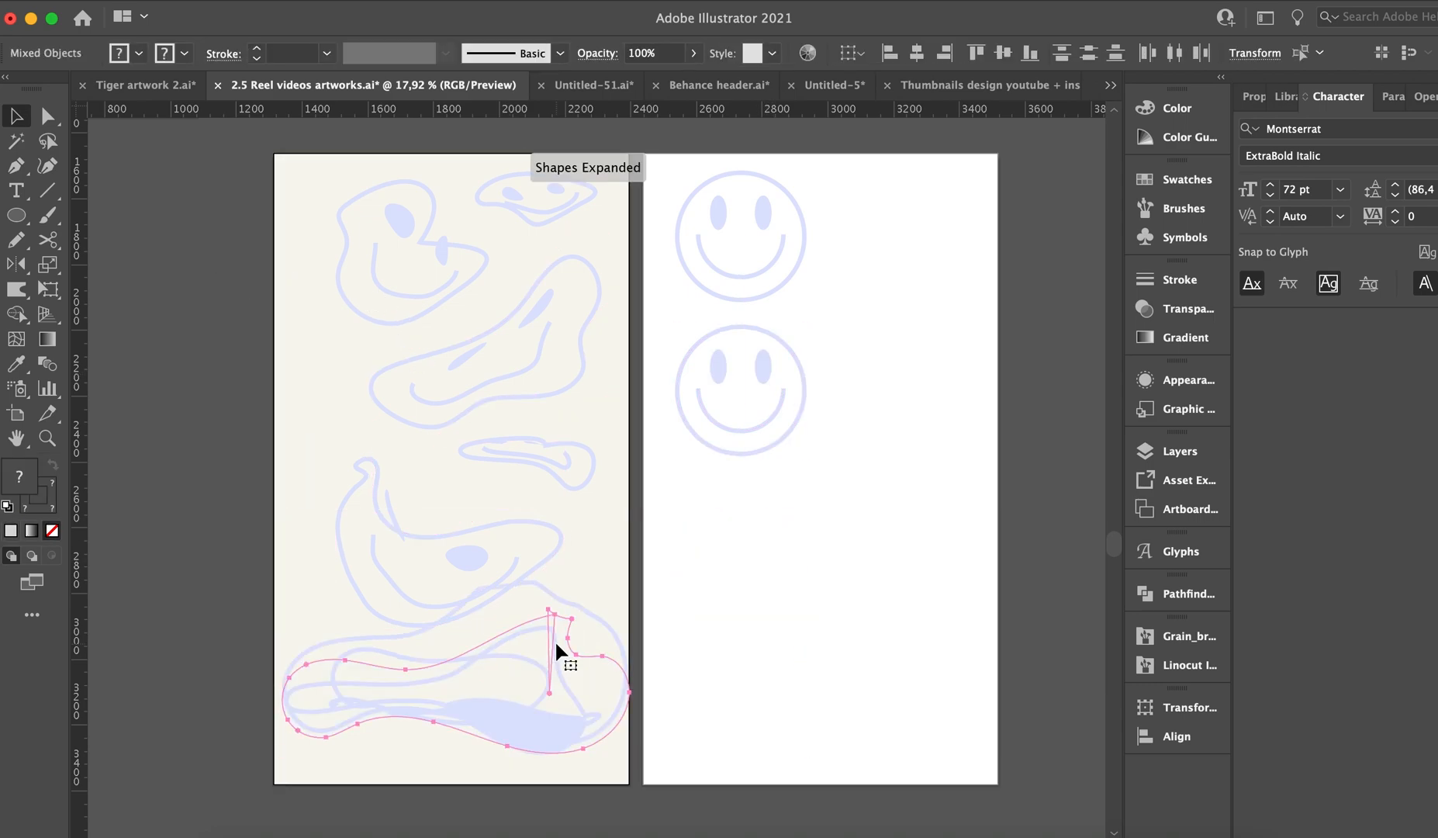
left_click(690, 584)
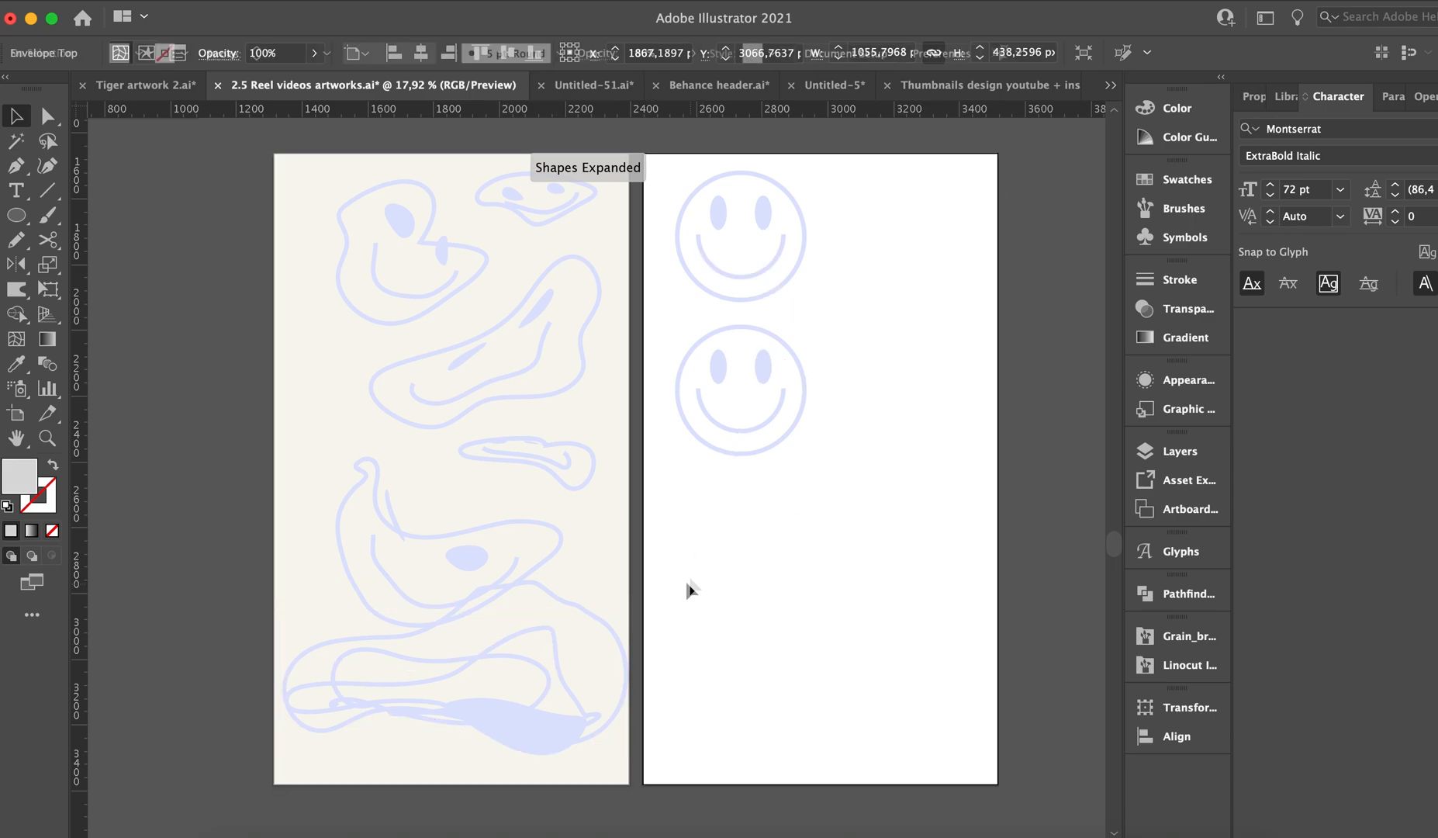
Delete the tangled bottom face and draw a closed freeform blob with the Pencil tool in the cream artboard's lower-right area.
left_click(510, 719)
key("Delete")
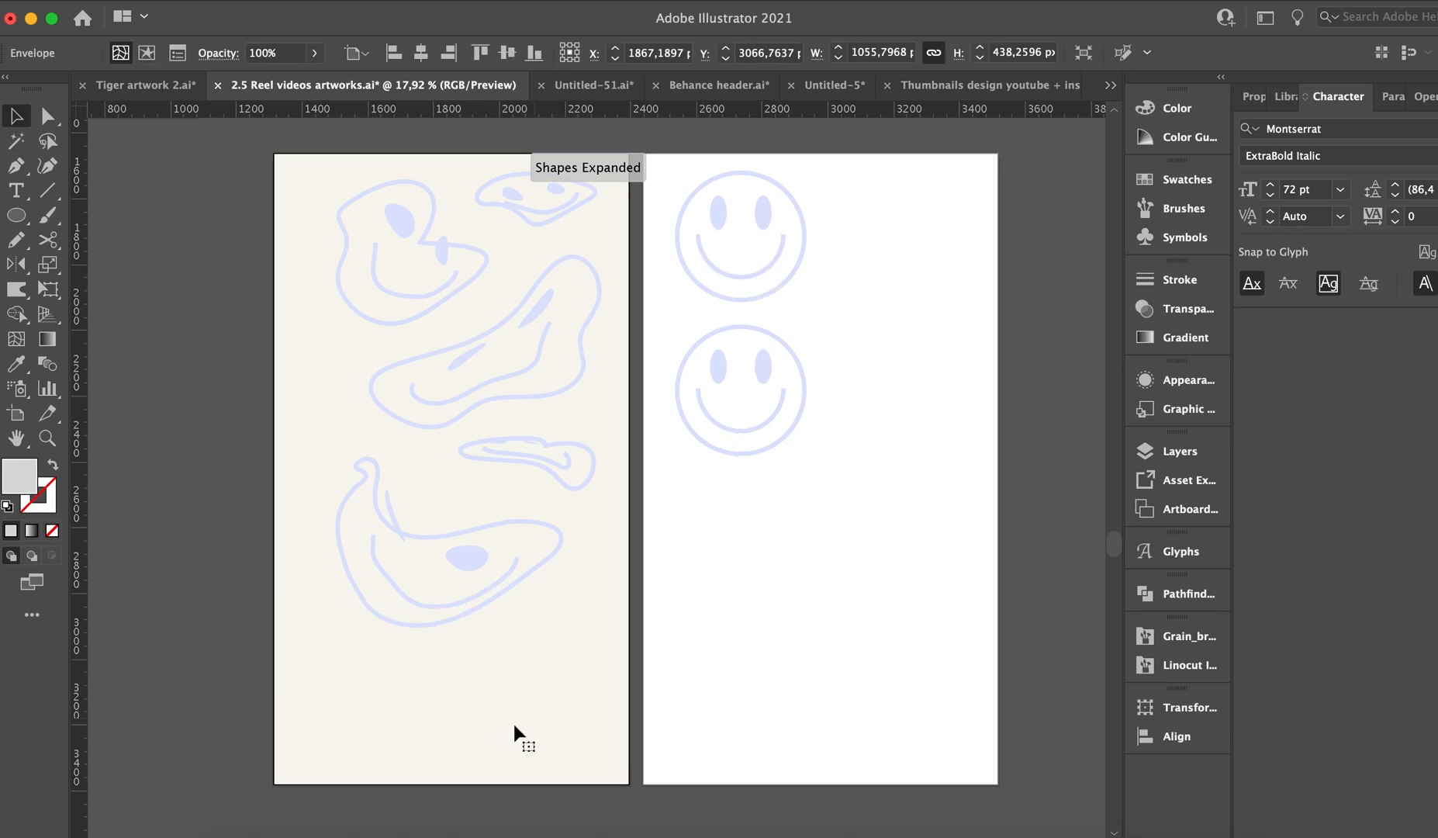
key("n")
mouse_move(571, 604)
left_mouse_down()
mouse_move(485, 686)
mouse_move(529, 760)
left_mouse_up()
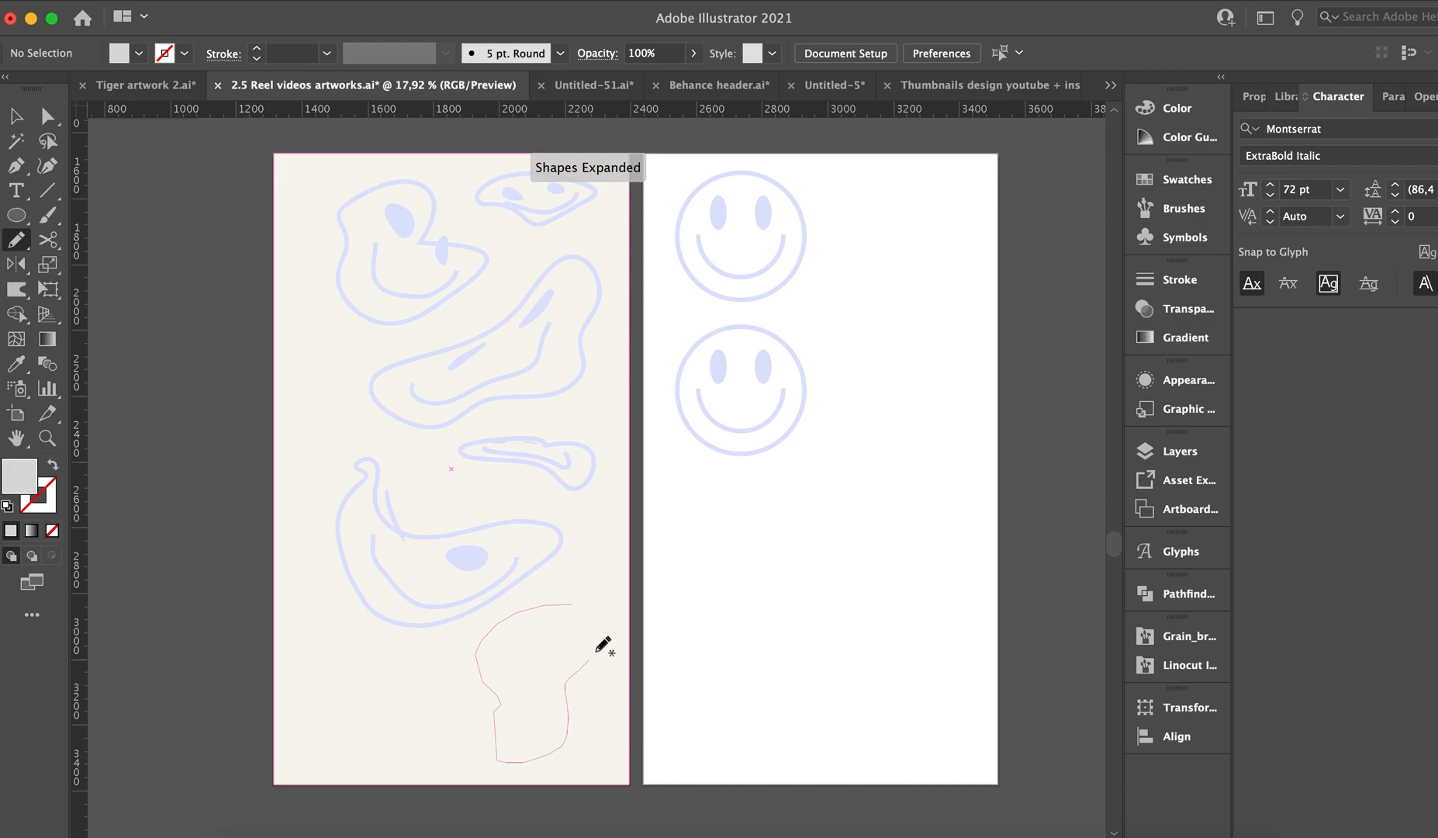
left_click_drag(570, 605, 573, 604)
Try to draw a filled freeform blob with the Pencil tool in the cream artboard's lower-left corner.
mouse_move(354, 634)
left_mouse_down()
mouse_move(377, 772)
mouse_move(446, 711)
left_mouse_up()
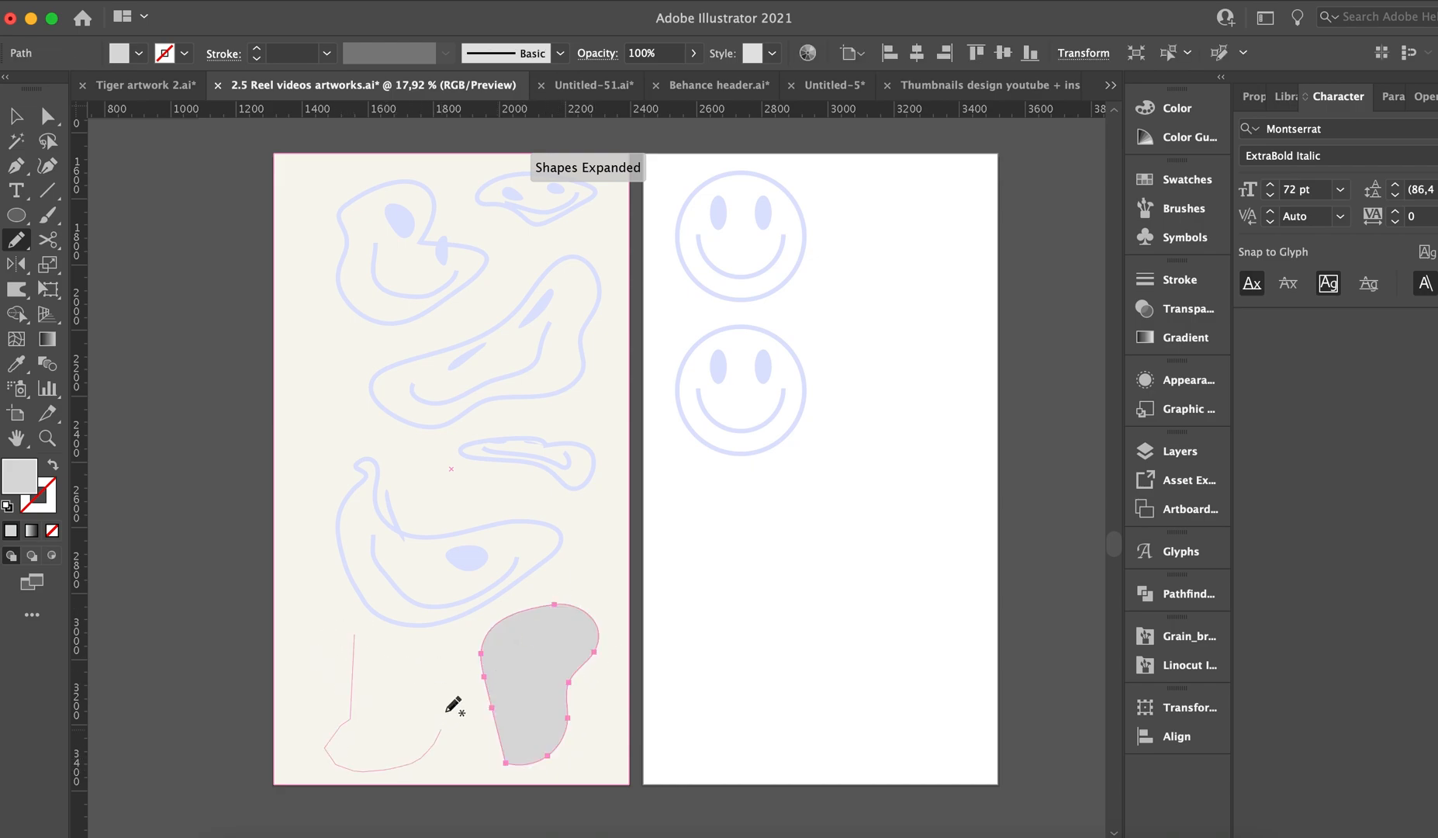
mouse_move(329, 605)
left_mouse_down()
mouse_move(373, 692)
mouse_move(446, 687)
mouse_move(371, 653)
mouse_move(397, 731)
left_mouse_up()
key("Delete")
key("Delete")
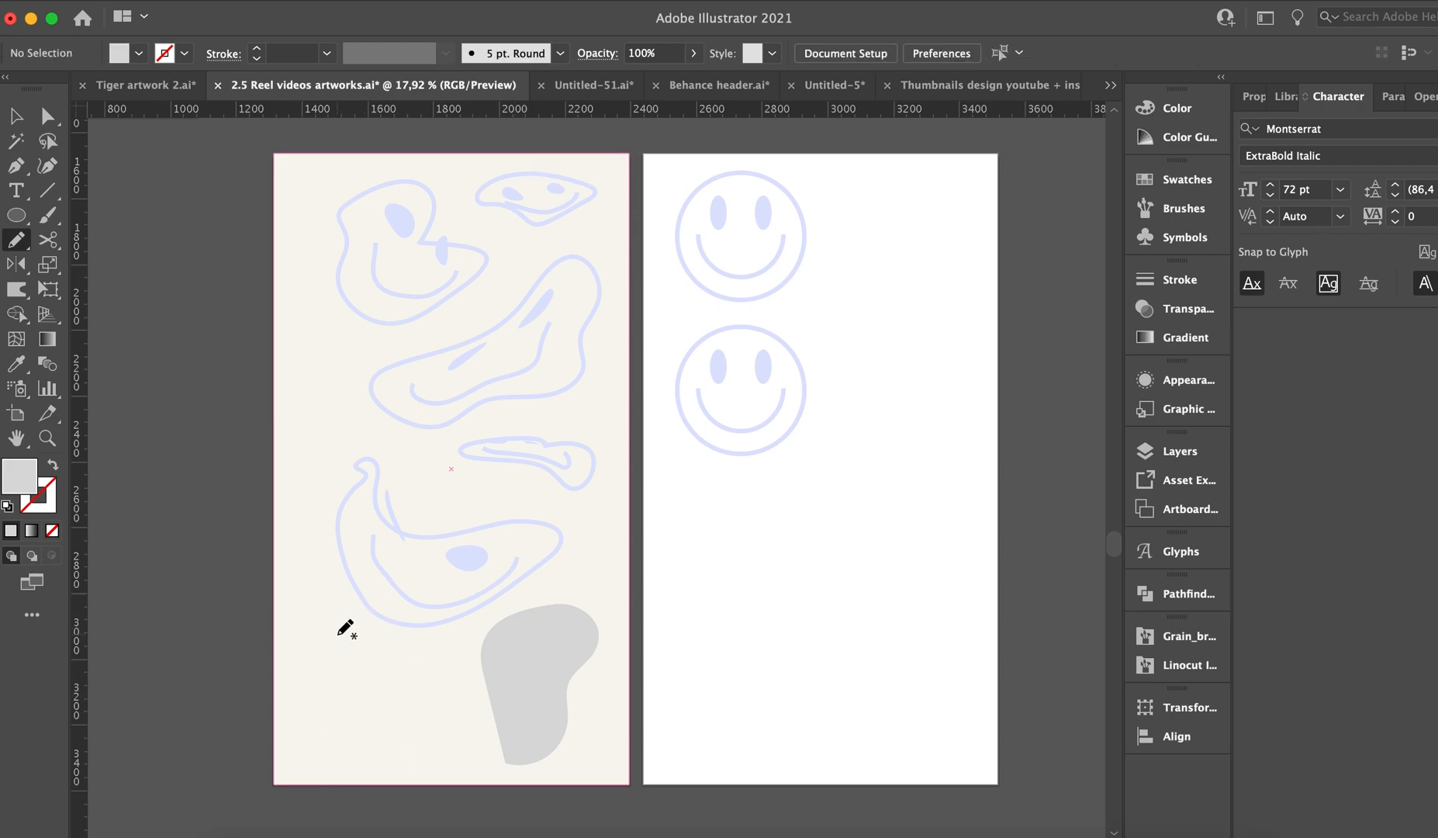
mouse_move(299, 660)
left_mouse_down()
mouse_move(401, 740)
mouse_move(466, 747)
mouse_move(346, 632)
left_mouse_up()
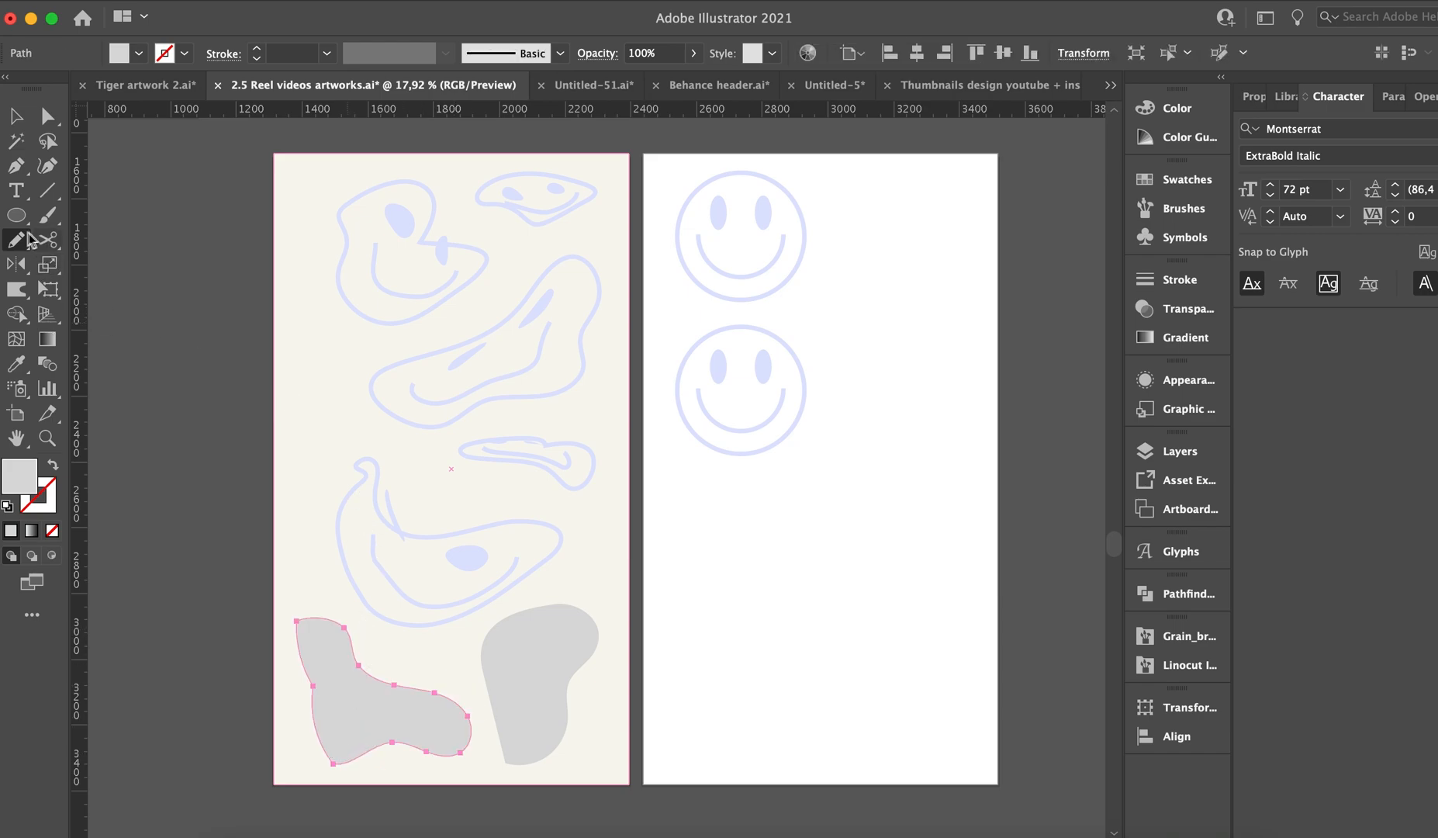
Swap the fill and stroke so the Pencil tool draws unfilled outlines, and delete the lower-left blob.
left_click(26, 236)
left_click(45, 263)
key("shift+x")
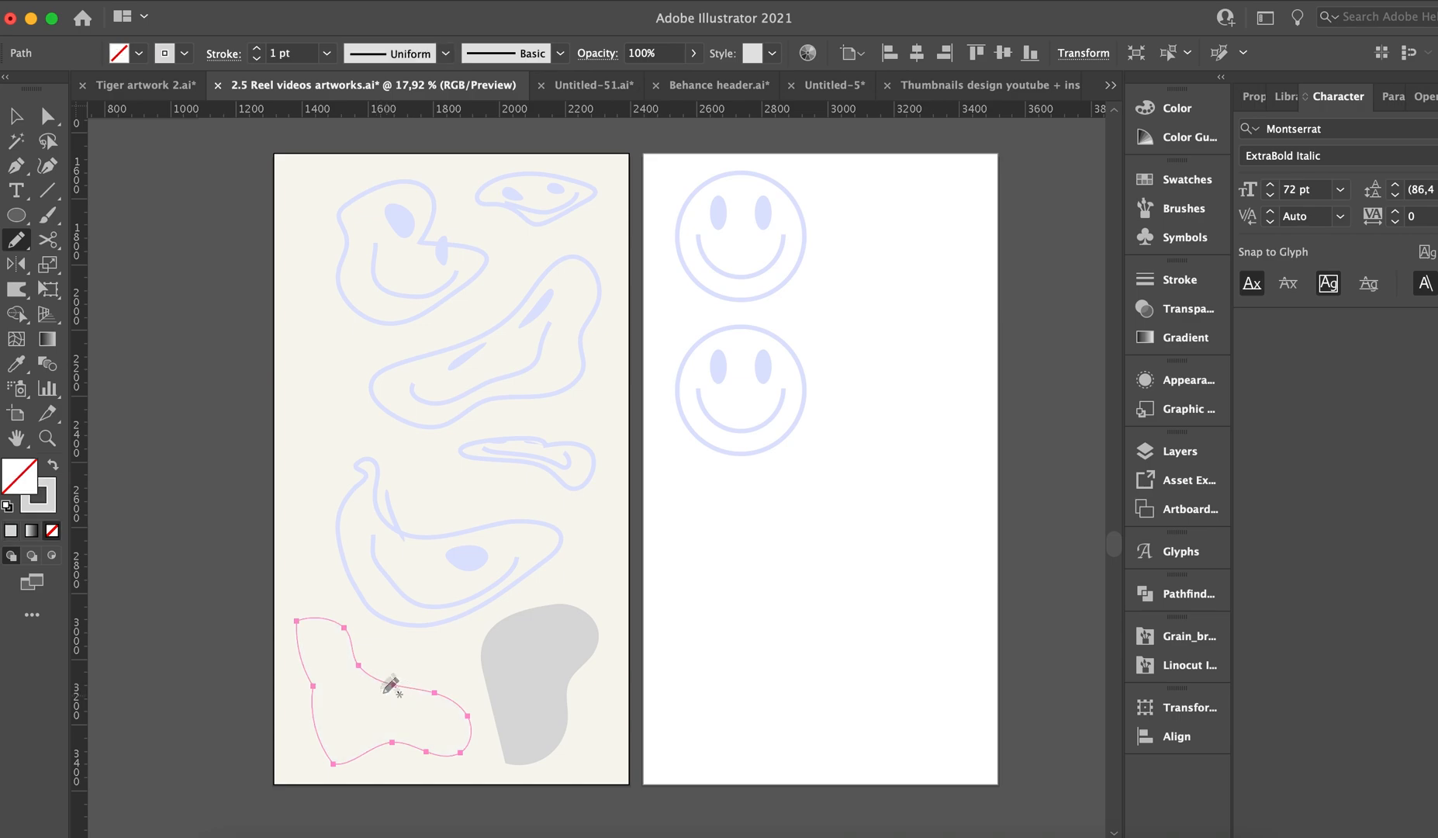
key("Delete")
Try to draw an unfilled freeform outline with the Pencil tool in the cream artboard's lower-left corner.
mouse_move(368, 632)
left_mouse_down()
mouse_move(212, 710)
mouse_move(256, 779)
mouse_move(493, 806)
mouse_move(379, 704)
left_mouse_up()
left_click_drag(375, 629, 370, 630)
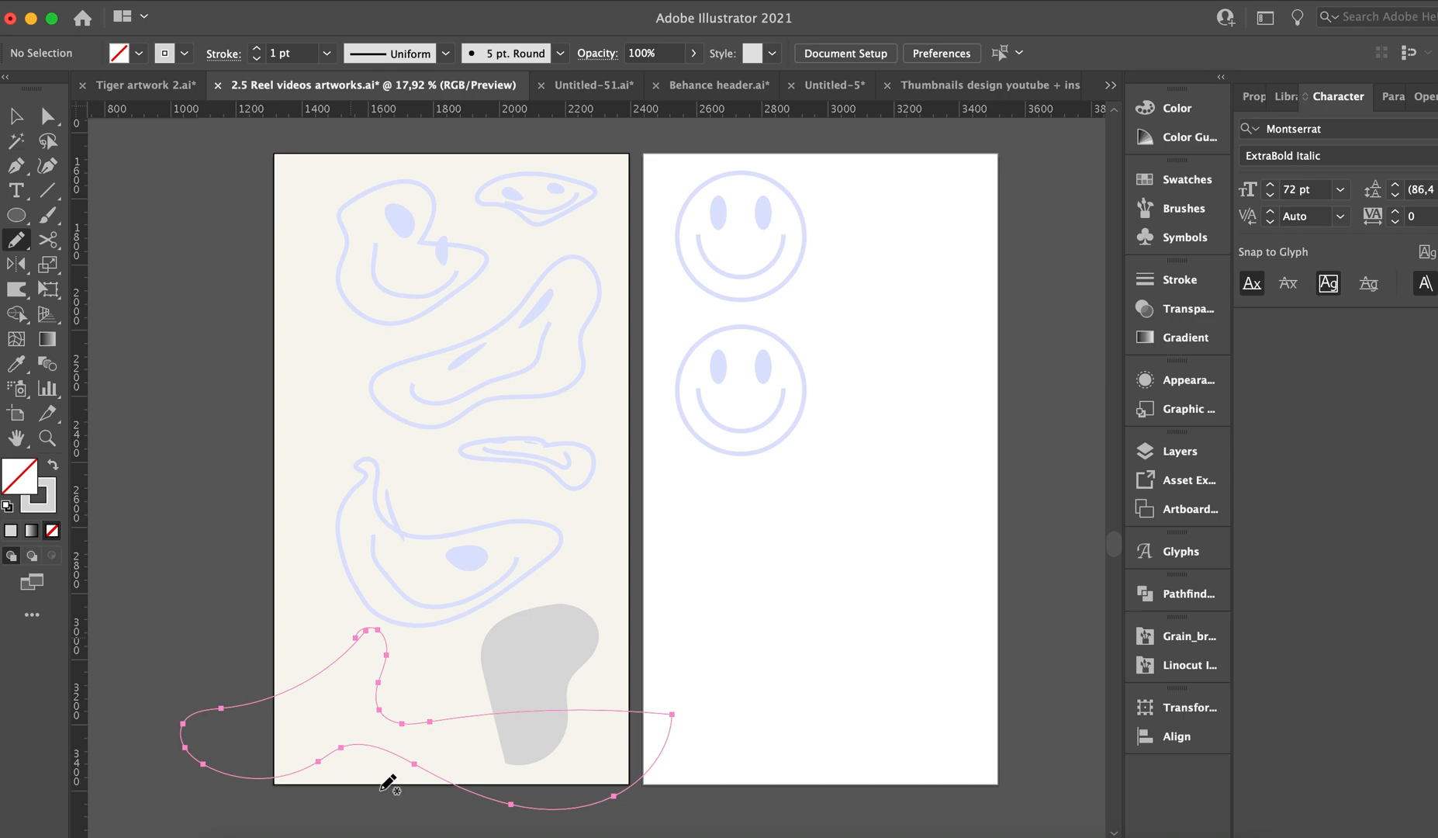
key("Delete")
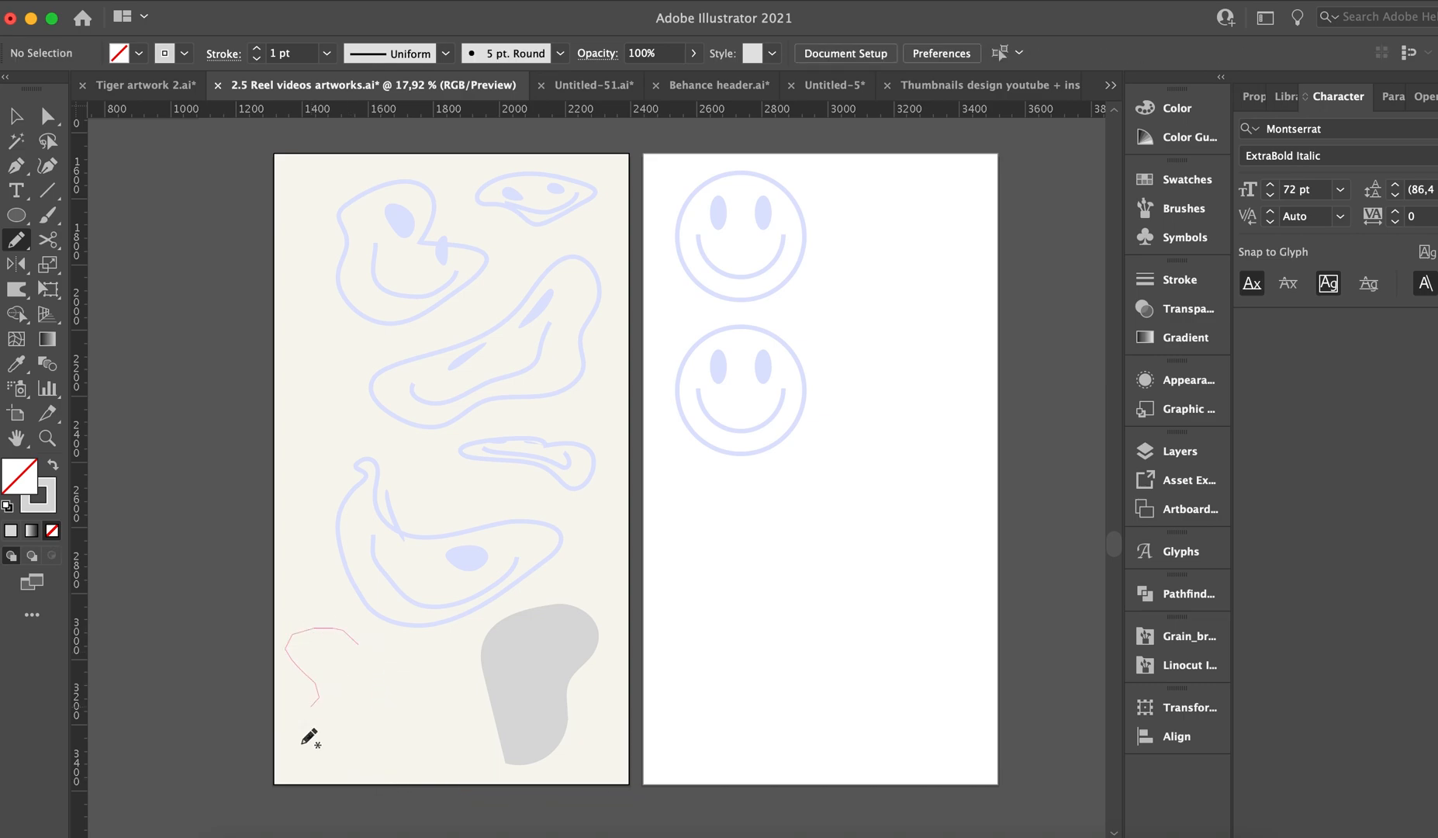
Draw a small bean-shaped outline with the Pencil tool in the cream artboard's lower-left corner, below the boot-shaped face.
mouse_move(303, 743)
left_mouse_down()
mouse_move(356, 762)
mouse_move(425, 689)
left_mouse_up()
left_click_drag(359, 643, 356, 642)
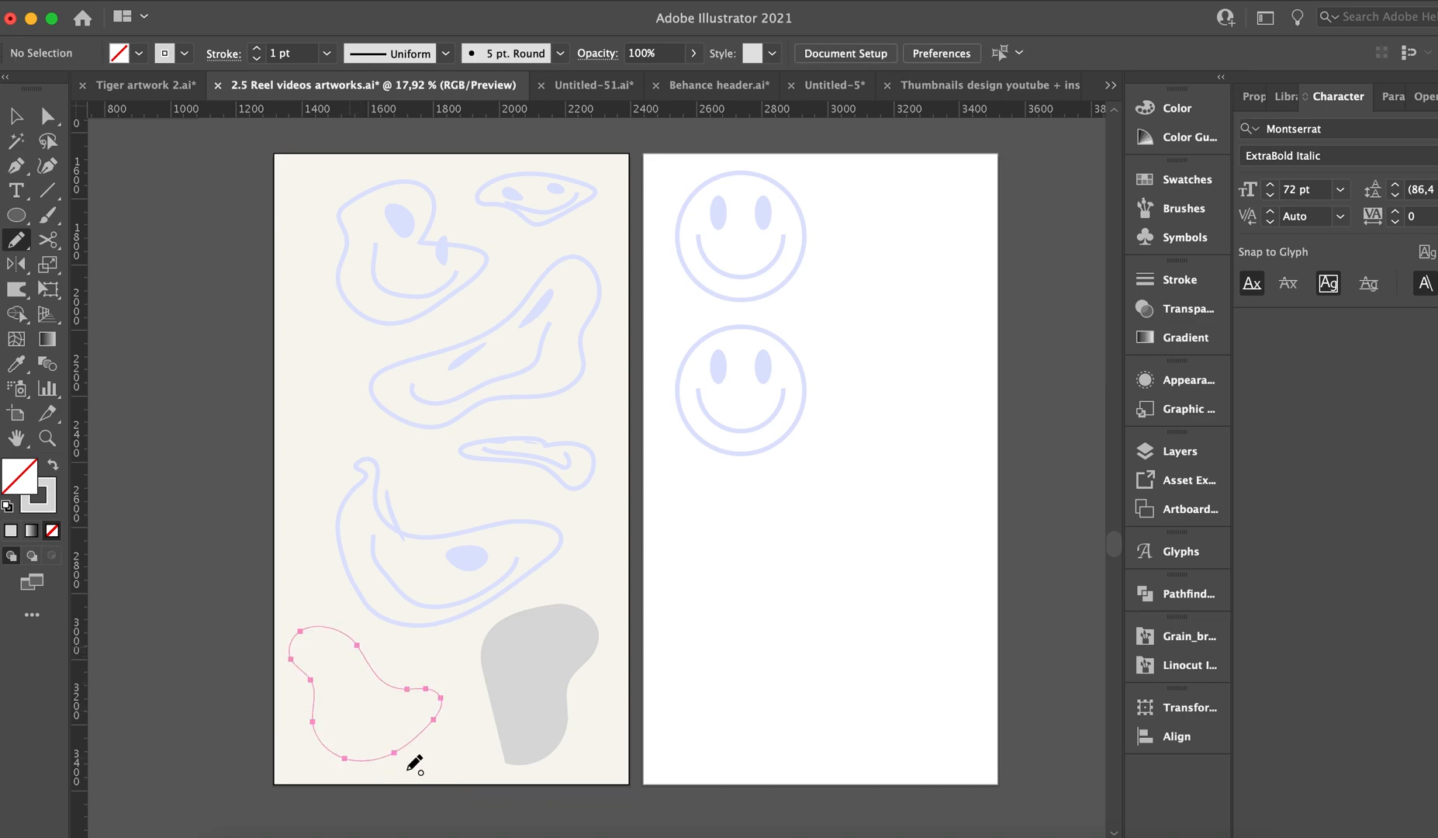
Duplicate the second smiley downward and envelope-distort the copy into the bean-shaped outline in the cream artboard's lower-left corner.
key("v")
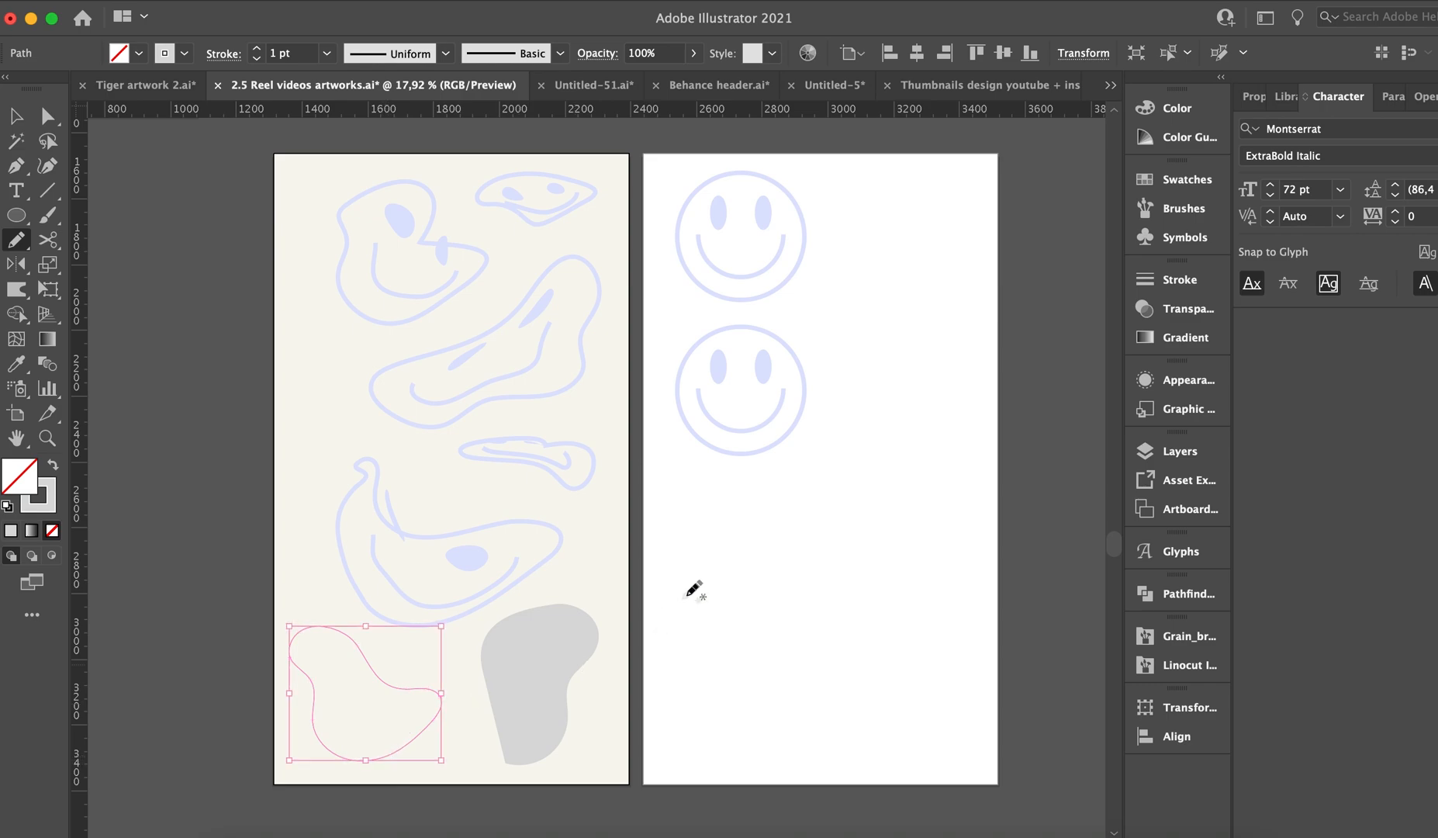
left_click(763, 436)
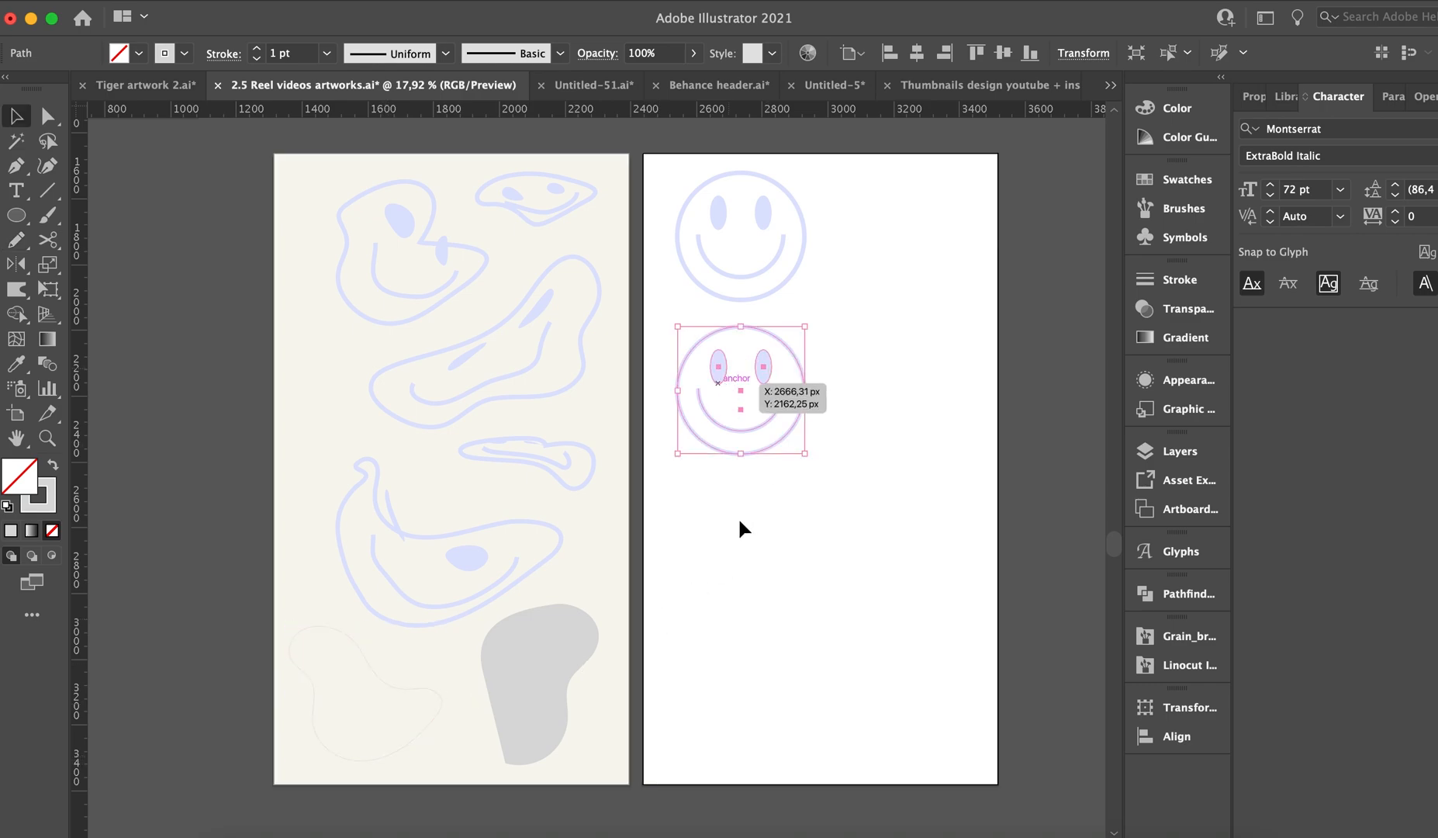
left_click_drag(740, 520, 740, 551)
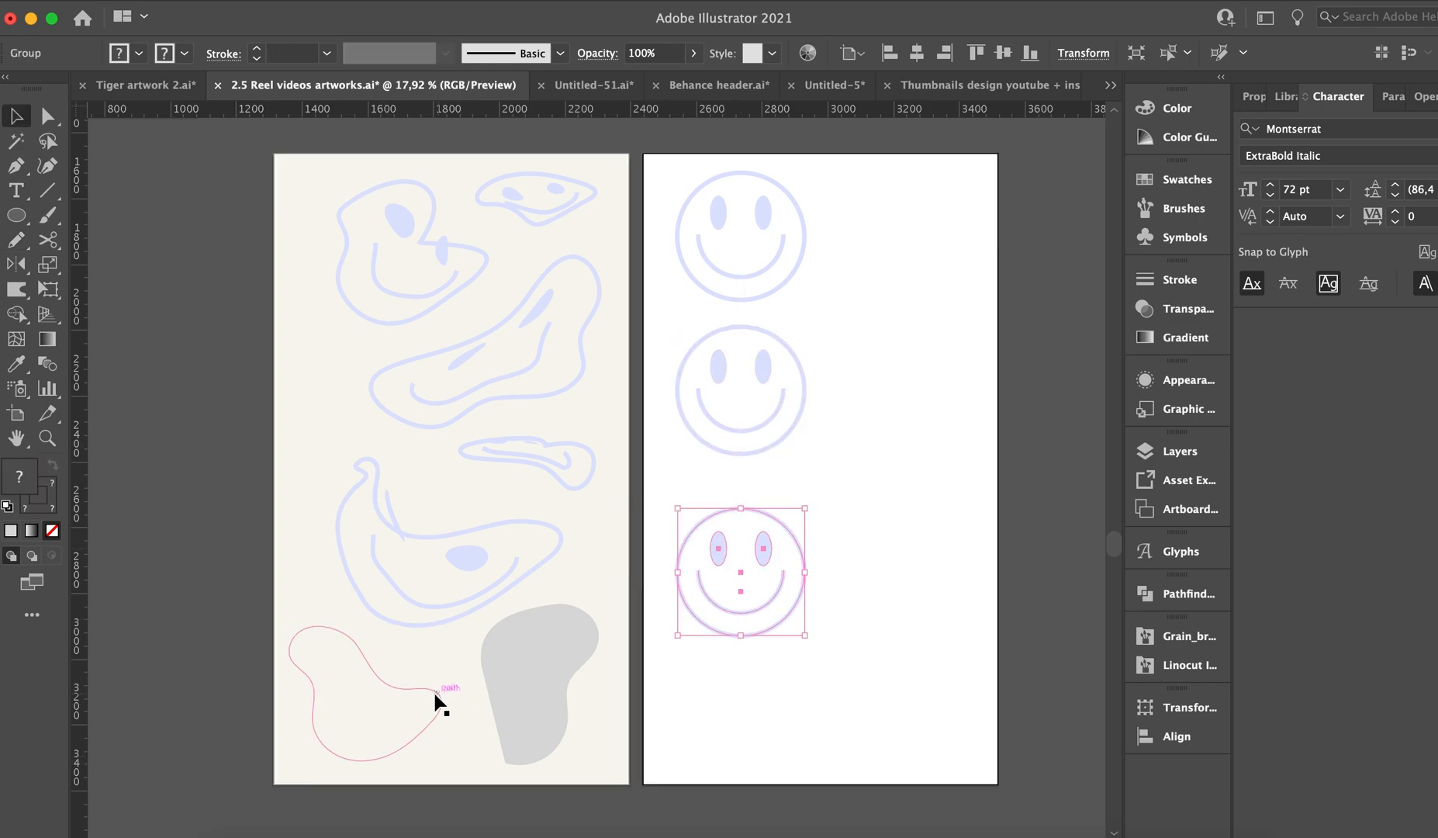
left_click(436, 692, "shift")
left_click(512, 685, "shift")
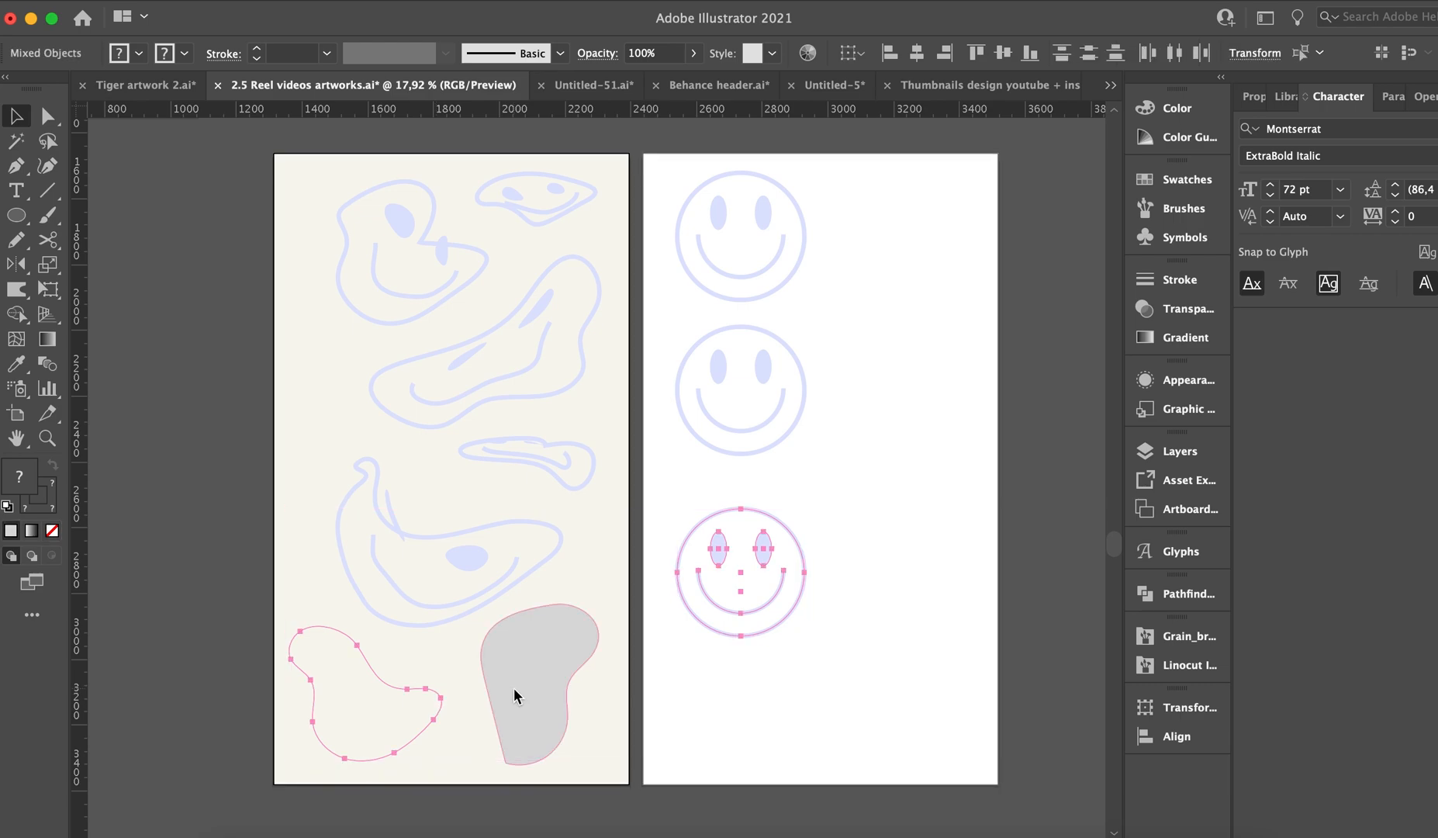
key("super+alt+c")
Make another copy of the second smiley and envelope-distort it into the grey blob in the cream artboard's lower-right corner.
left_click(751, 419)
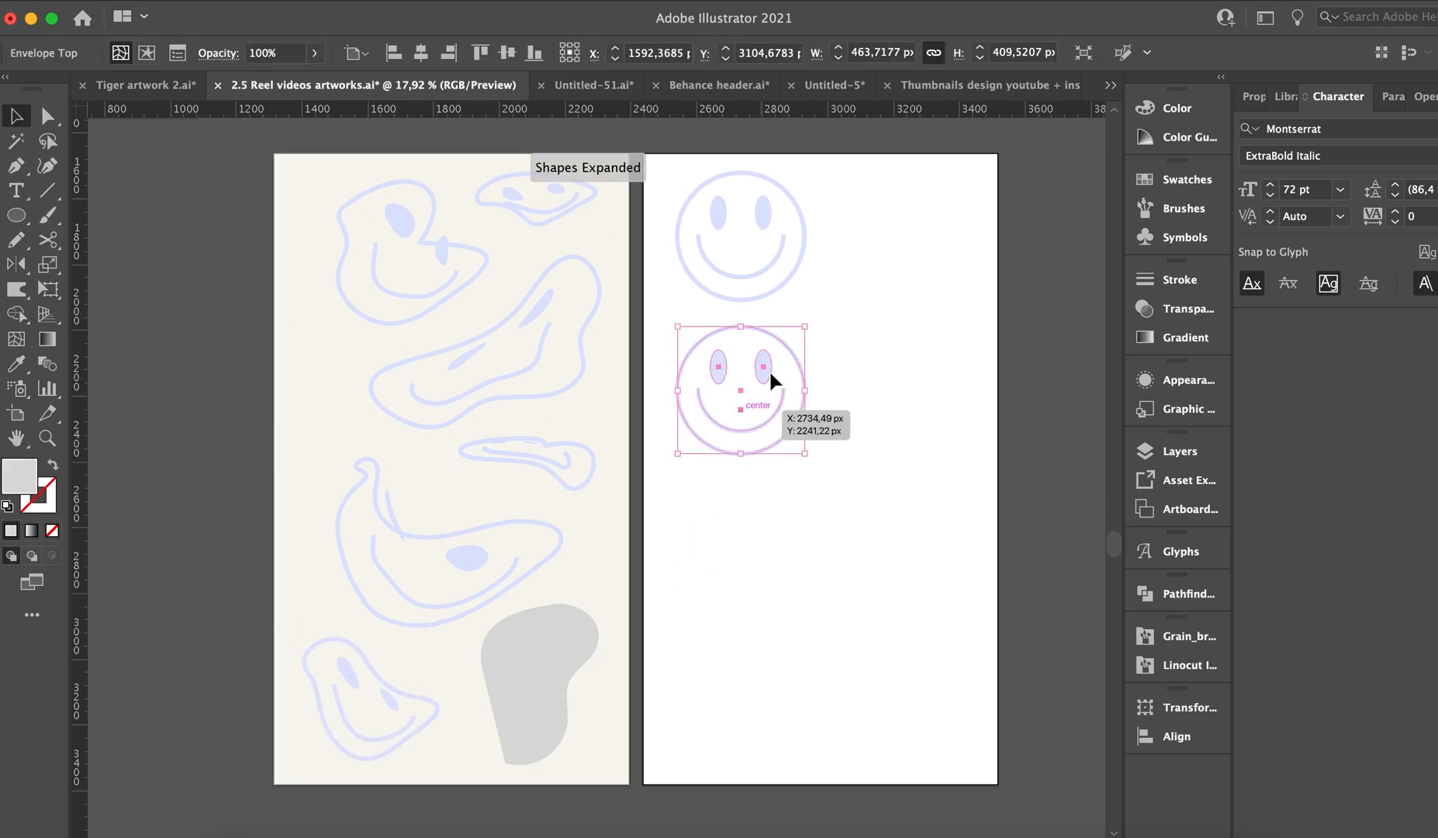
left_click(768, 536)
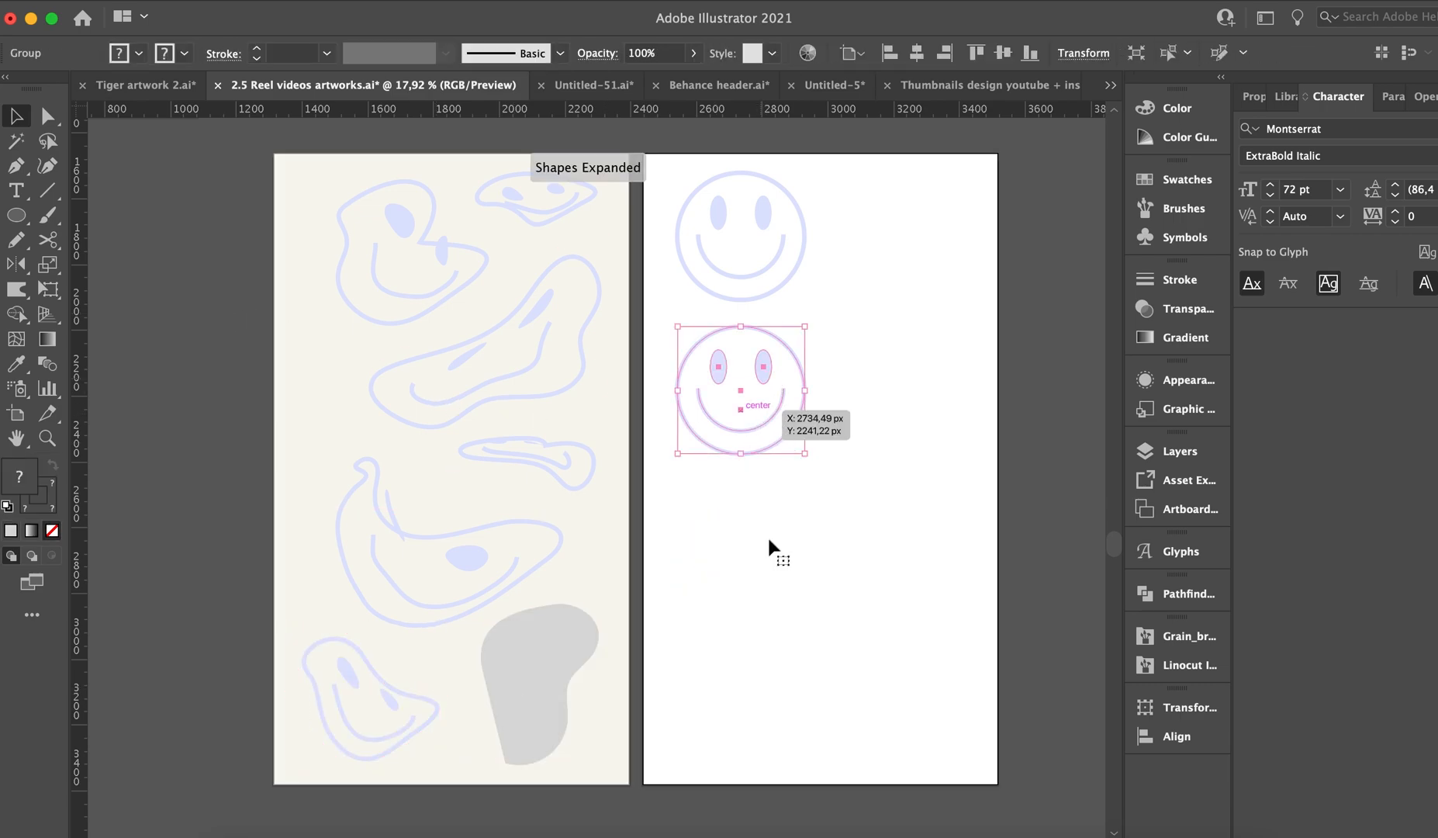
left_click(571, 634, "shift")
key("super+alt+c")
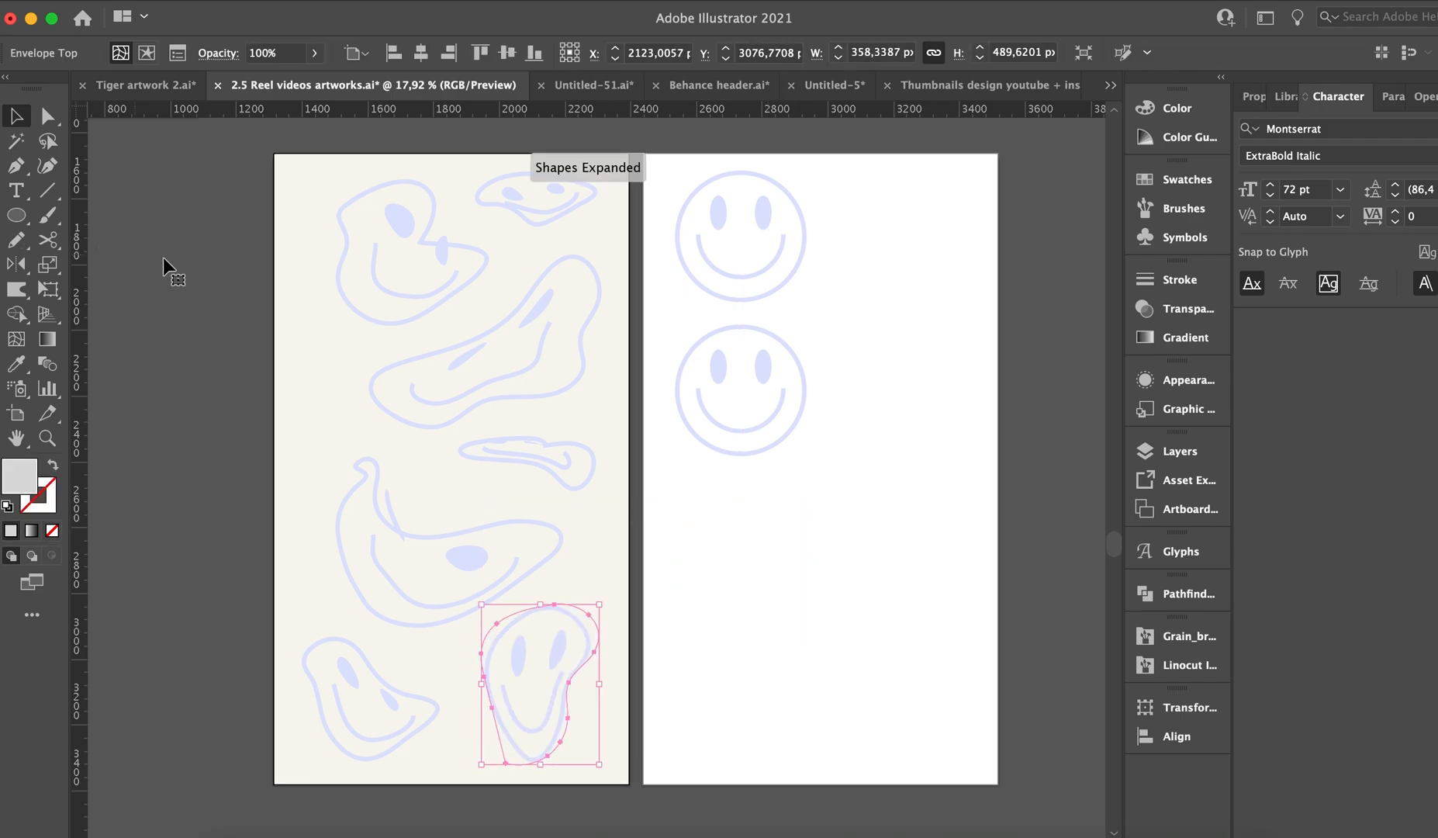
Cover the whole white artboard with a lavender background rectangle.
key("m")
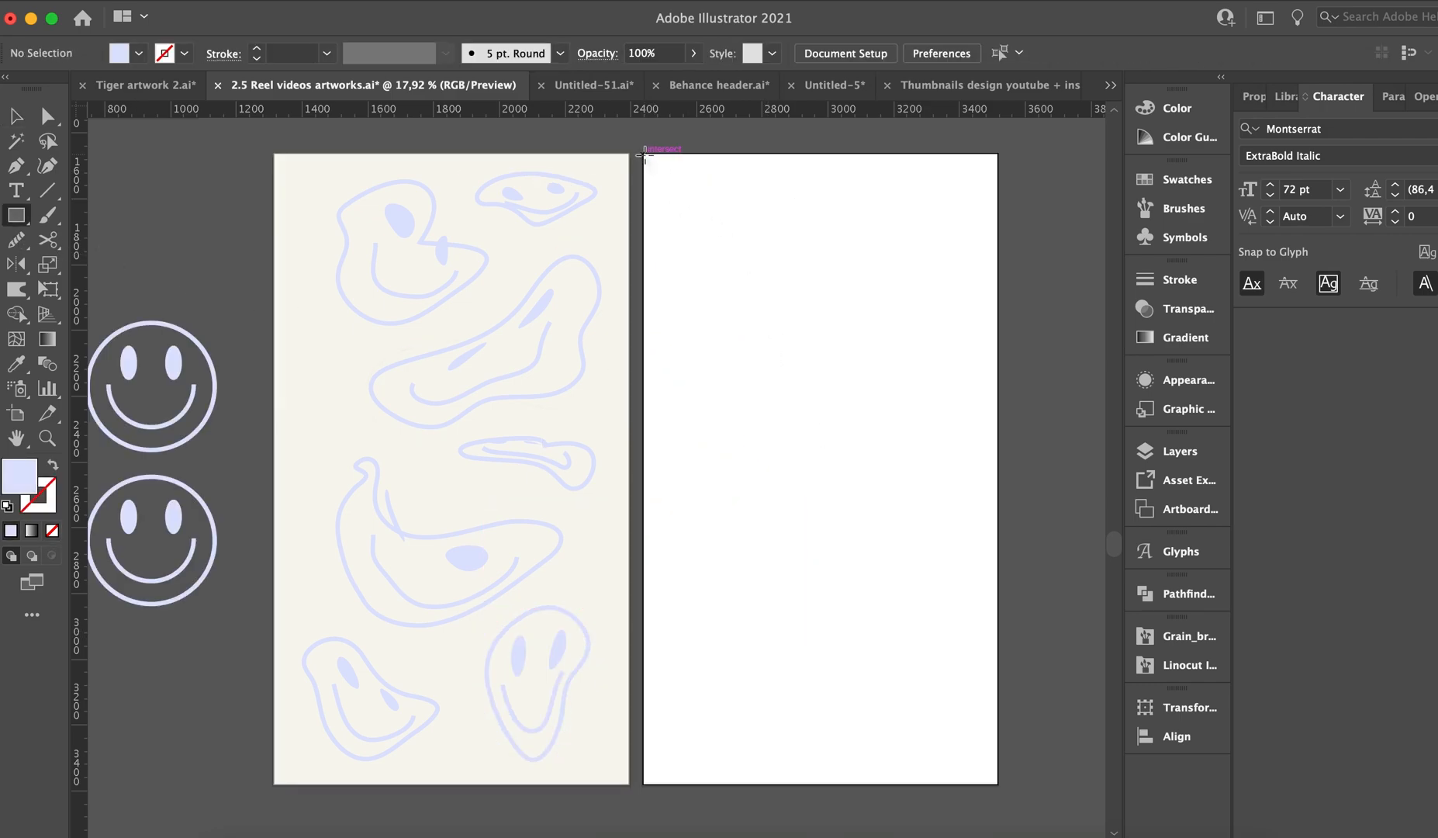
mouse_move(644, 154)
left_mouse_down()
mouse_move(761, 285)
mouse_move(995, 721)
mouse_move(1012, 790)
mouse_move(998, 784)
mouse_move(1014, 781)
left_mouse_up()
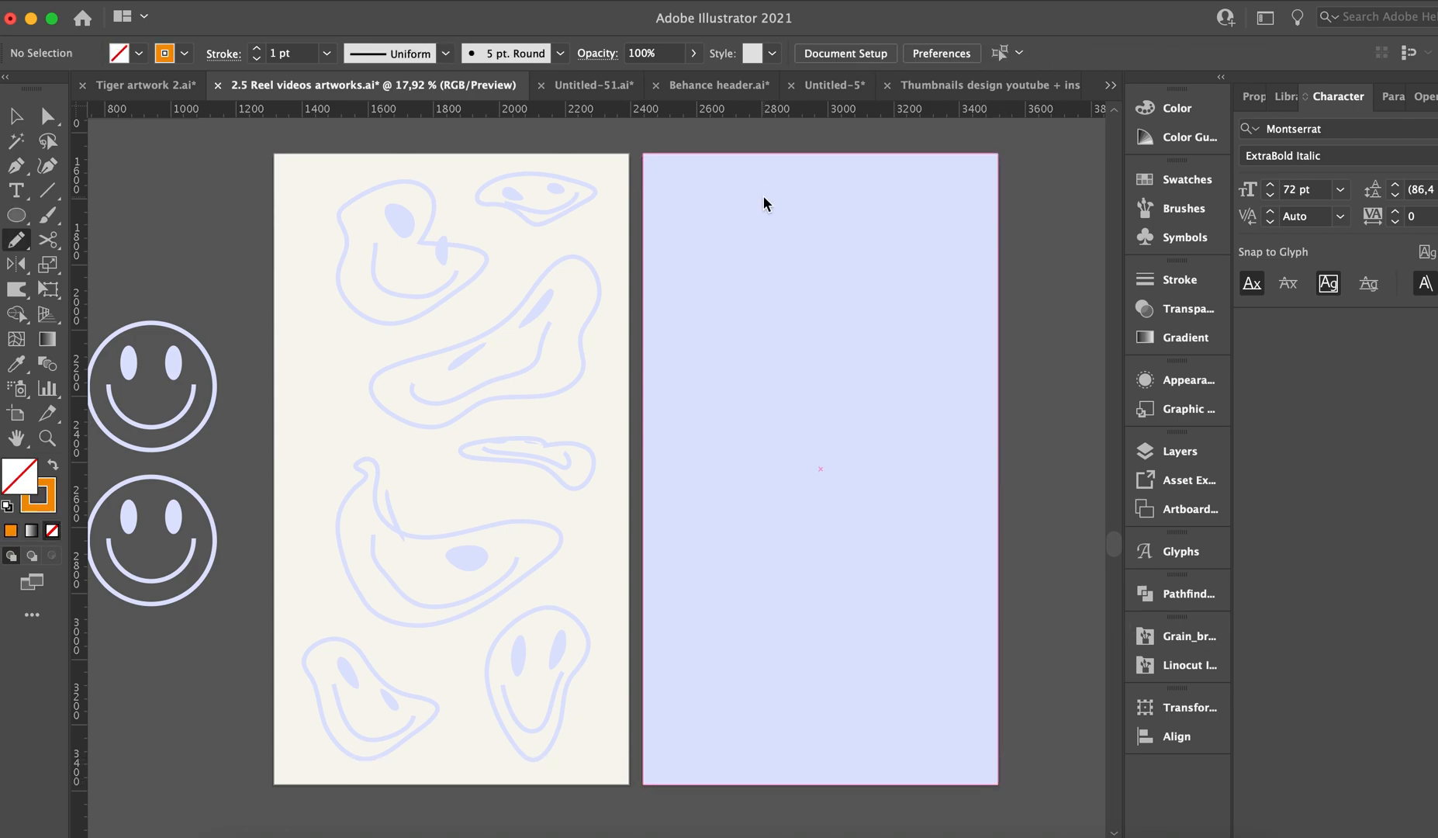
Draw five freeform blob outlines of varied width down the lavender artboard with the Pencil tool, using an orange 1 pt stroke and no fill.
mouse_move(780, 194)
left_mouse_down()
mouse_move(697, 201)
mouse_move(790, 327)
mouse_move(842, 245)
left_mouse_up()
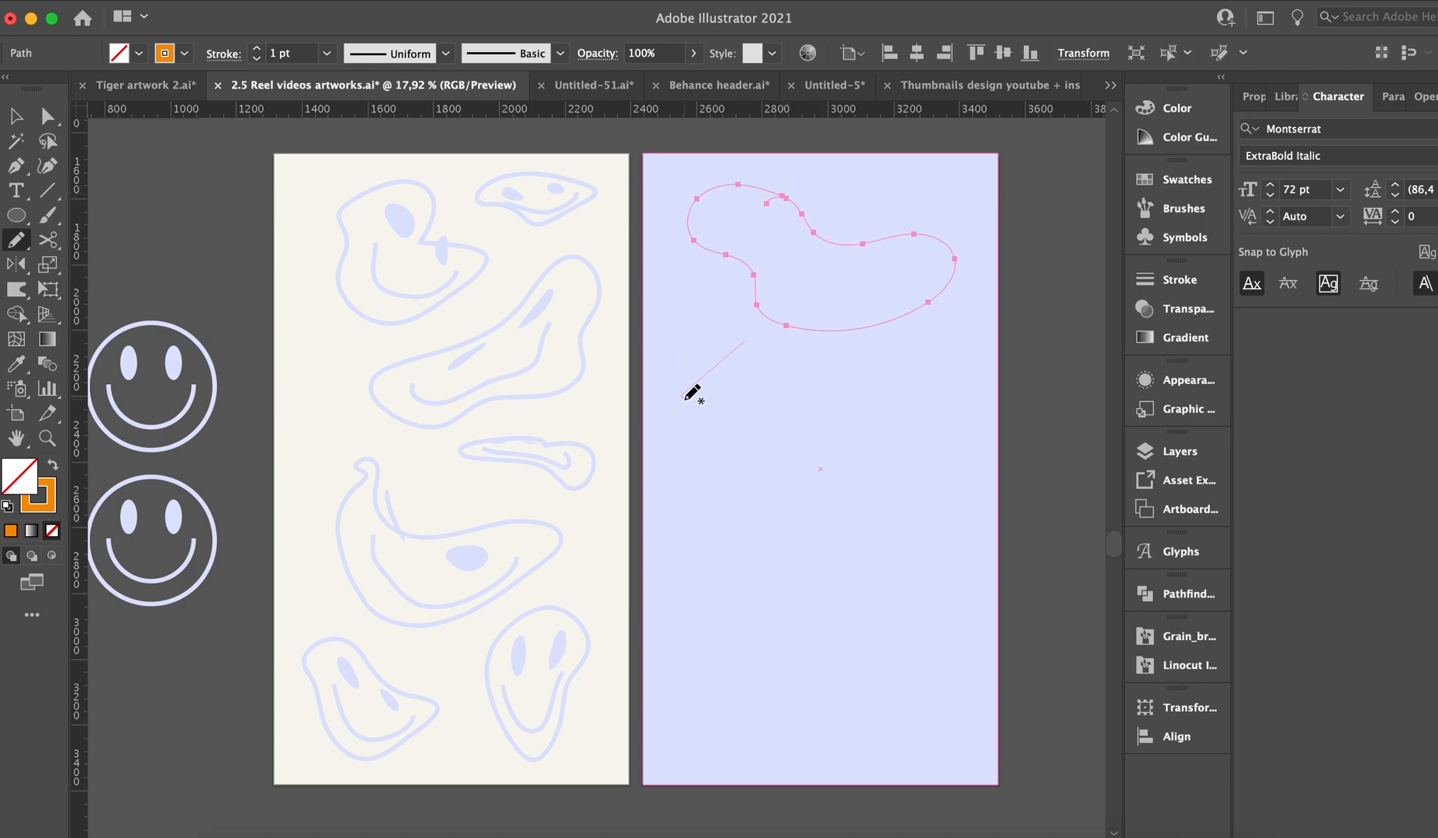
key("ctrl+z")
mouse_move(734, 329)
left_mouse_down()
mouse_move(746, 419)
mouse_move(924, 461)
mouse_move(845, 394)
mouse_move(747, 367)
mouse_move(746, 334)
left_mouse_up()
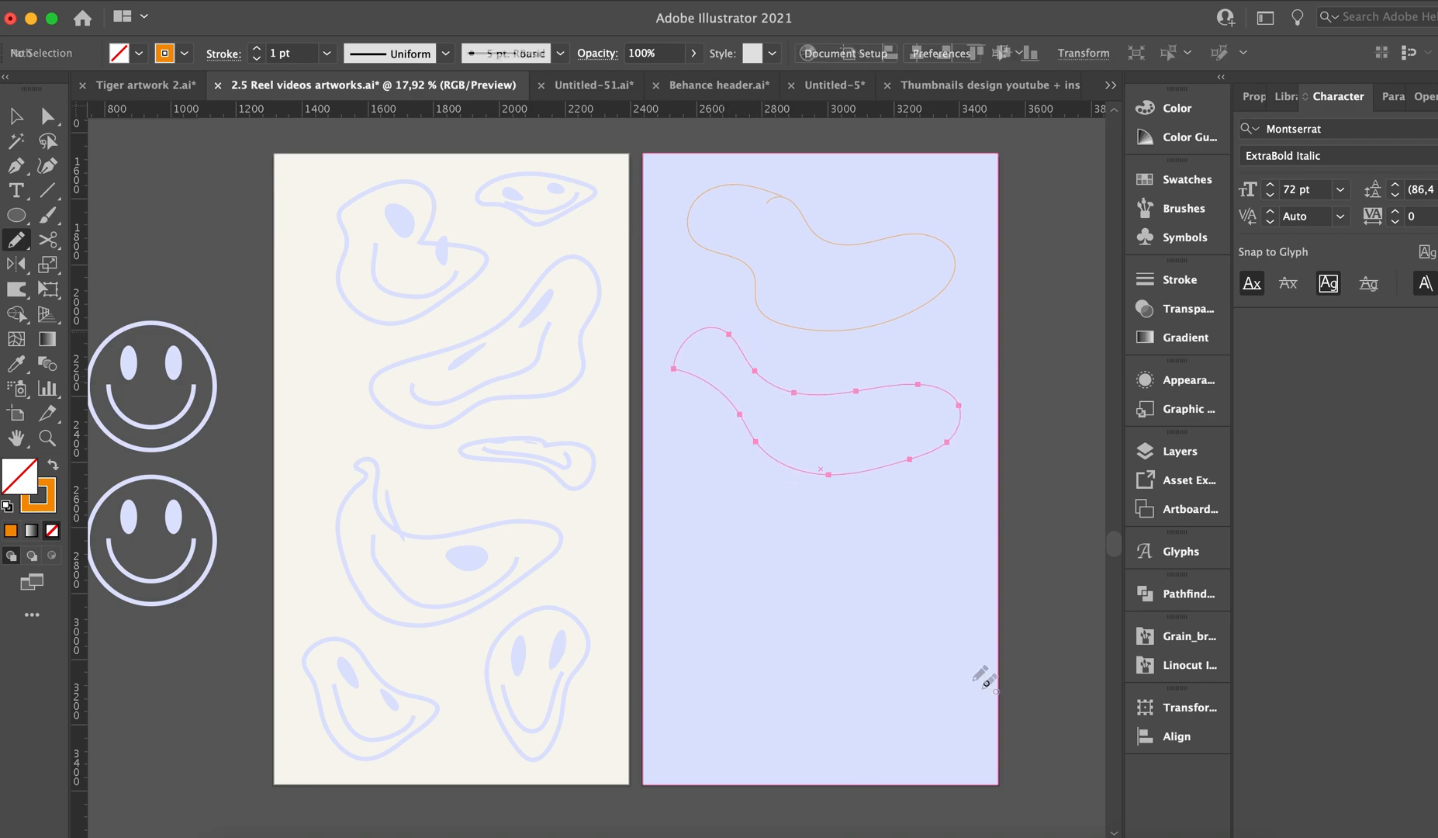
mouse_move(792, 572)
left_mouse_down()
mouse_move(842, 681)
mouse_move(993, 642)
mouse_move(934, 559)
mouse_move(920, 512)
left_mouse_up()
mouse_move(727, 458)
left_mouse_down()
mouse_move(683, 454)
mouse_move(676, 557)
mouse_move(781, 538)
mouse_move(830, 503)
mouse_move(727, 492)
mouse_move(720, 456)
left_mouse_up()
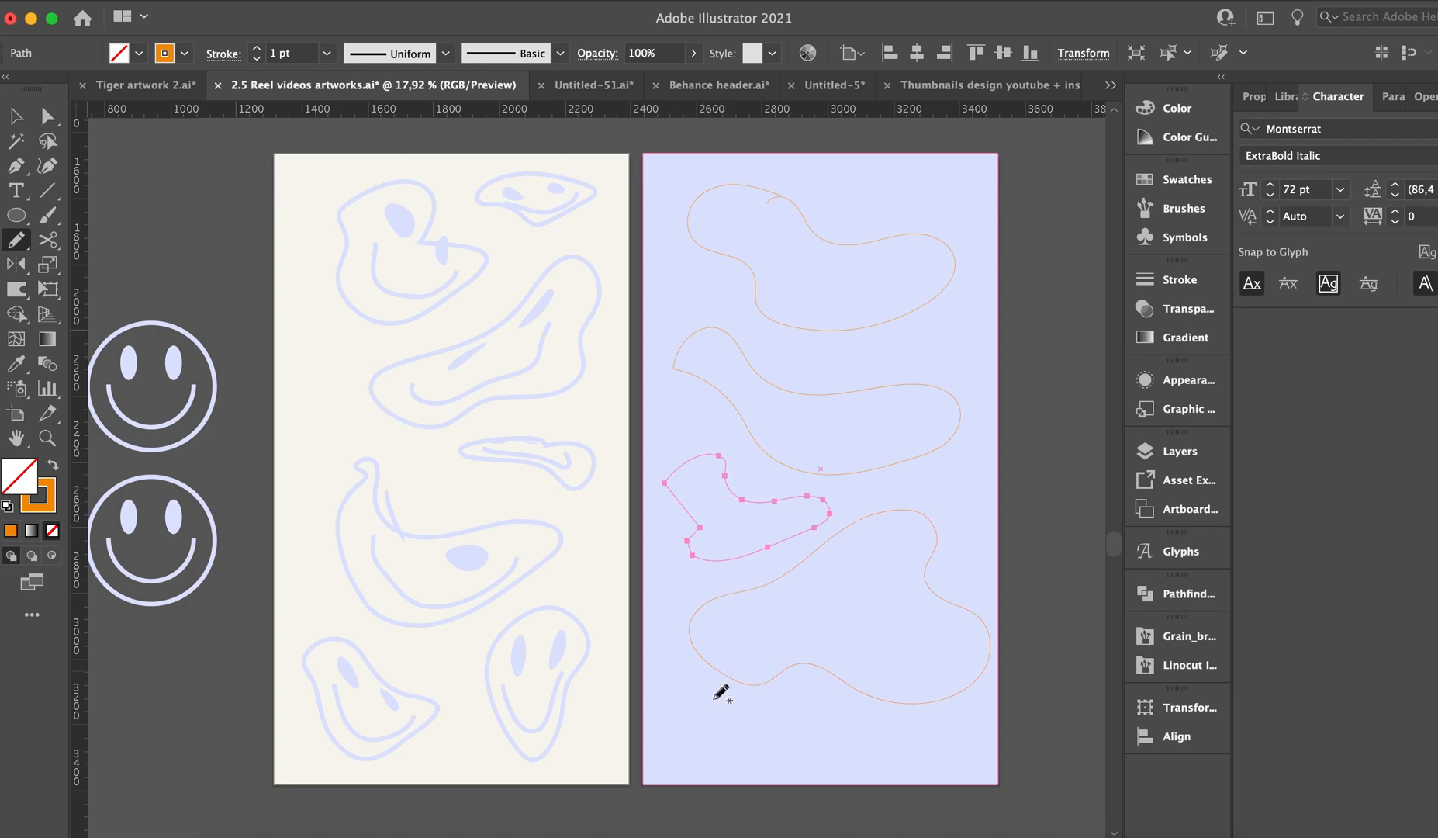
mouse_move(744, 712)
left_mouse_down()
mouse_move(937, 719)
mouse_move(756, 714)
left_mouse_up()
key("v")
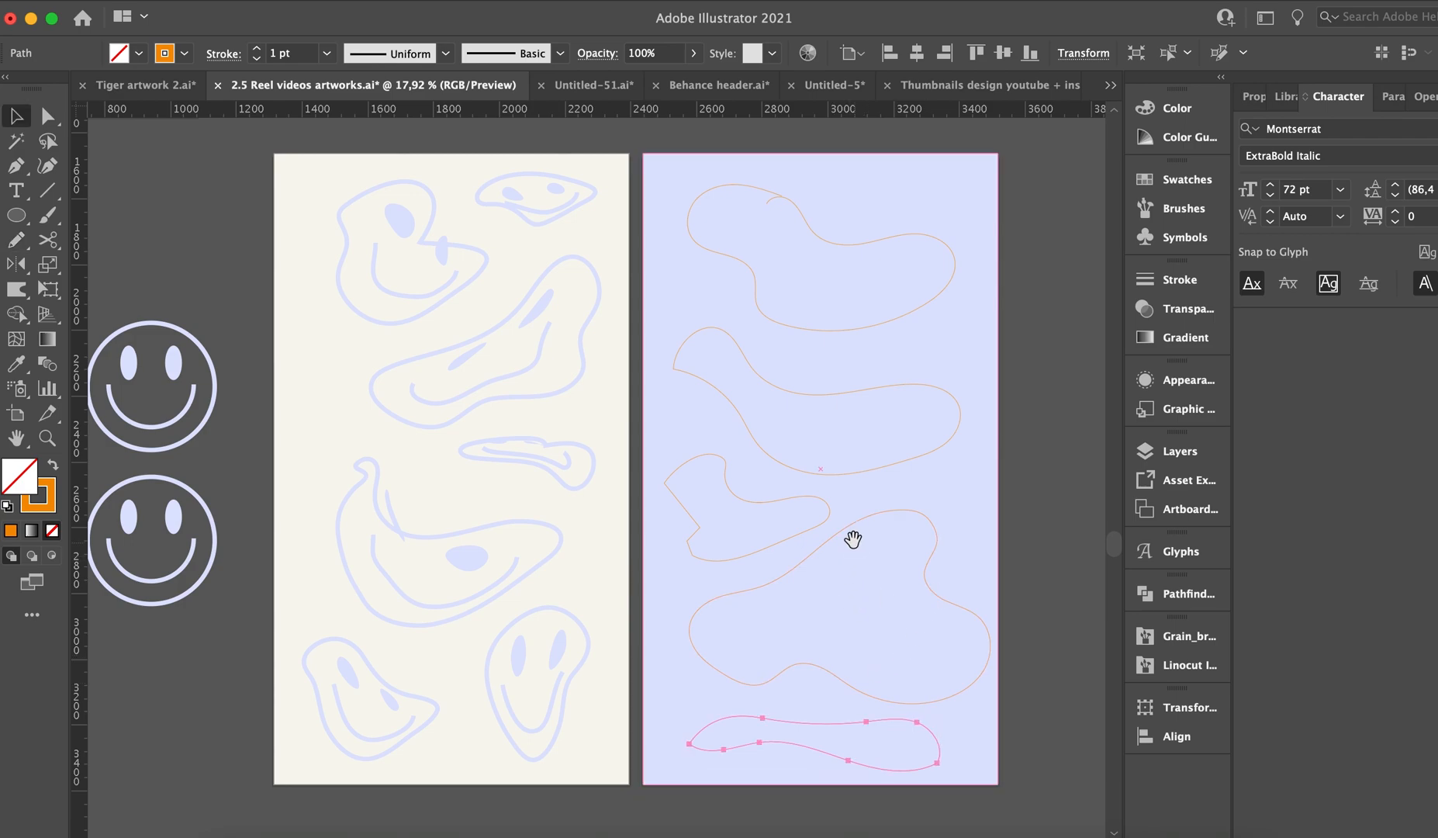
Add the text "smiley!" in Montserrat ExtraBold Italic beside the lavender artboard and convert it to outlines.
left_click_drag(854, 539, 703, 547)
key("t")
left_click_drag(874, 256, 1078, 381)
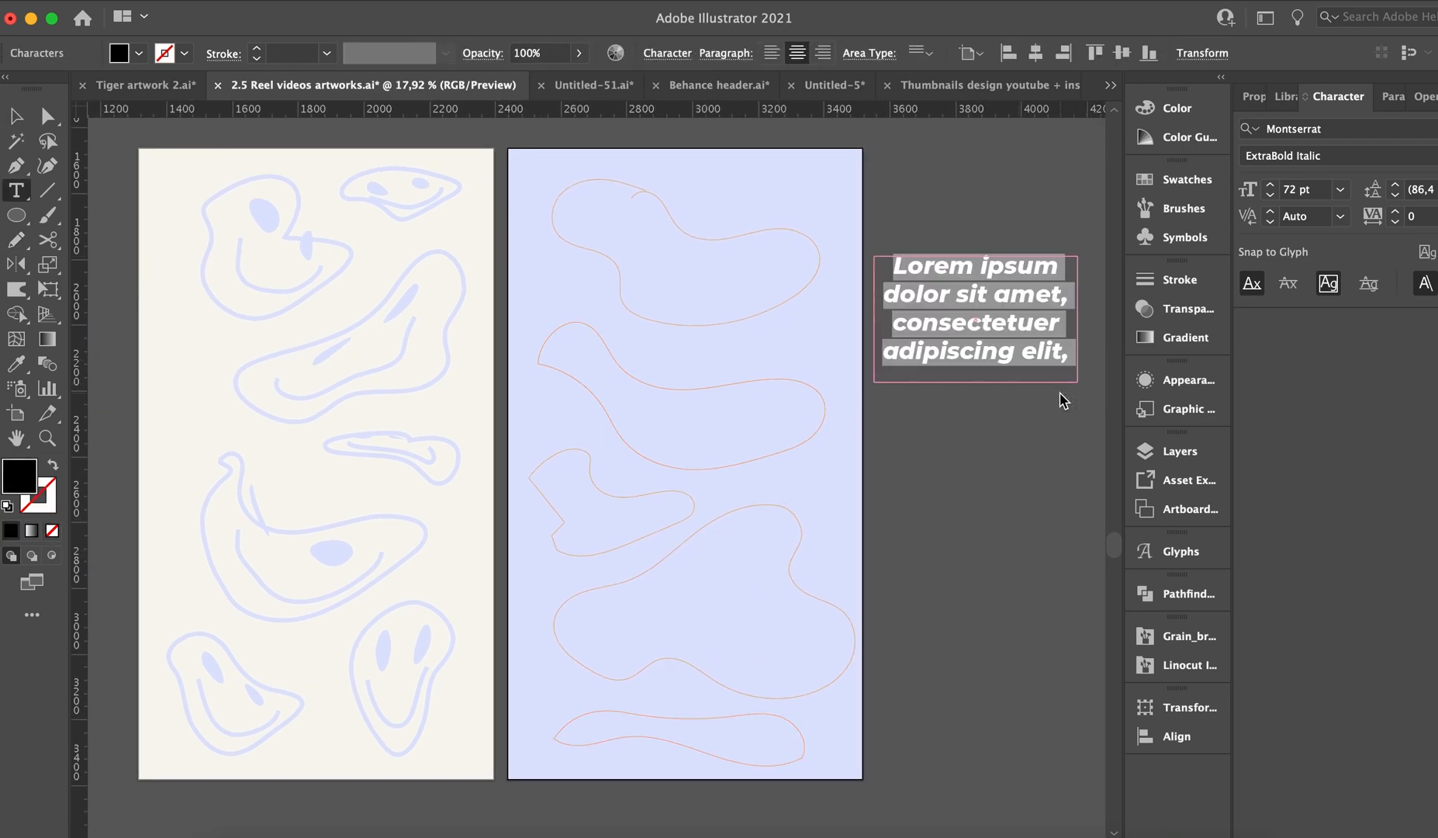
type("smiley!")
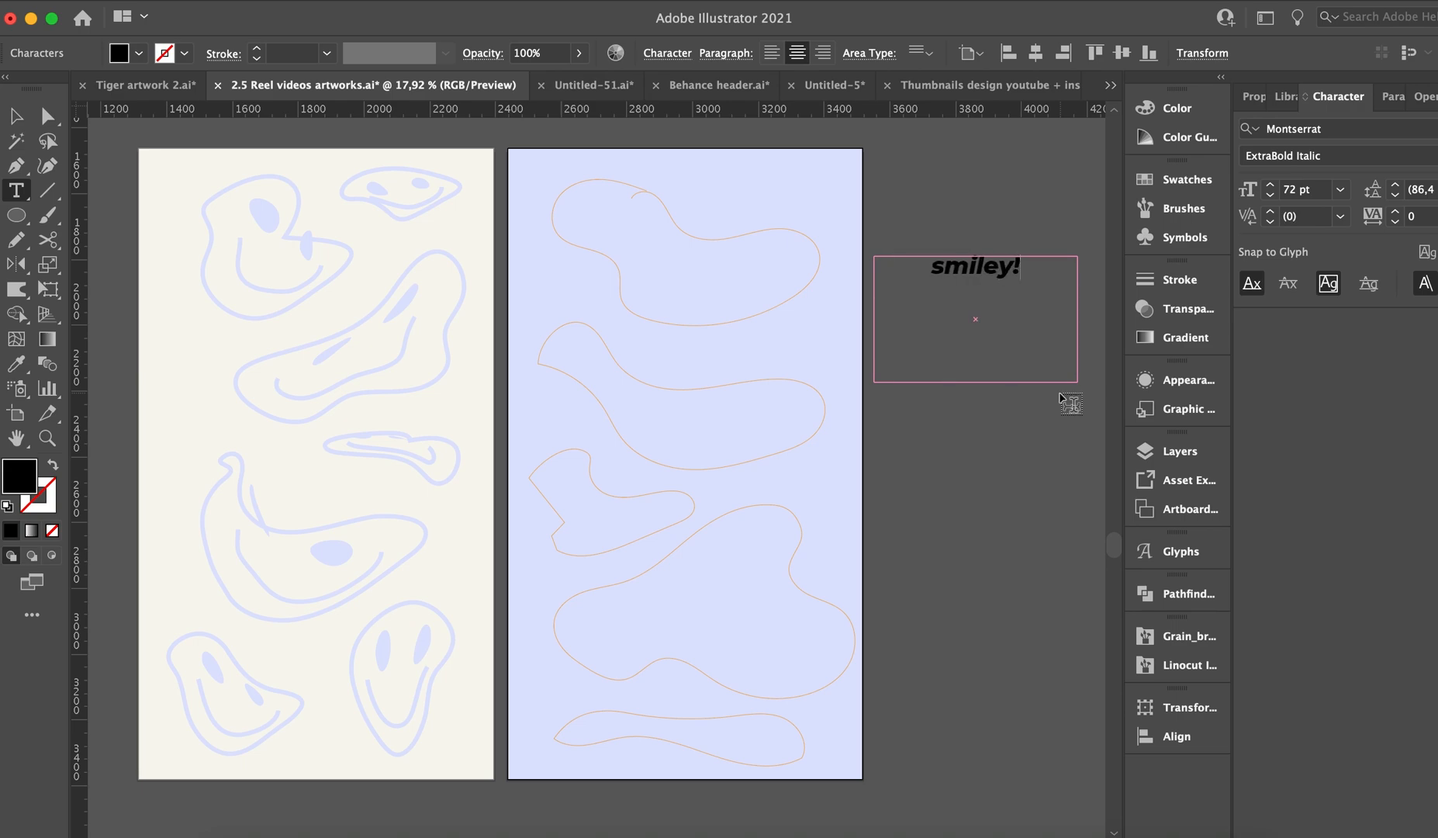
key("Escape")
key("super+shift+o")
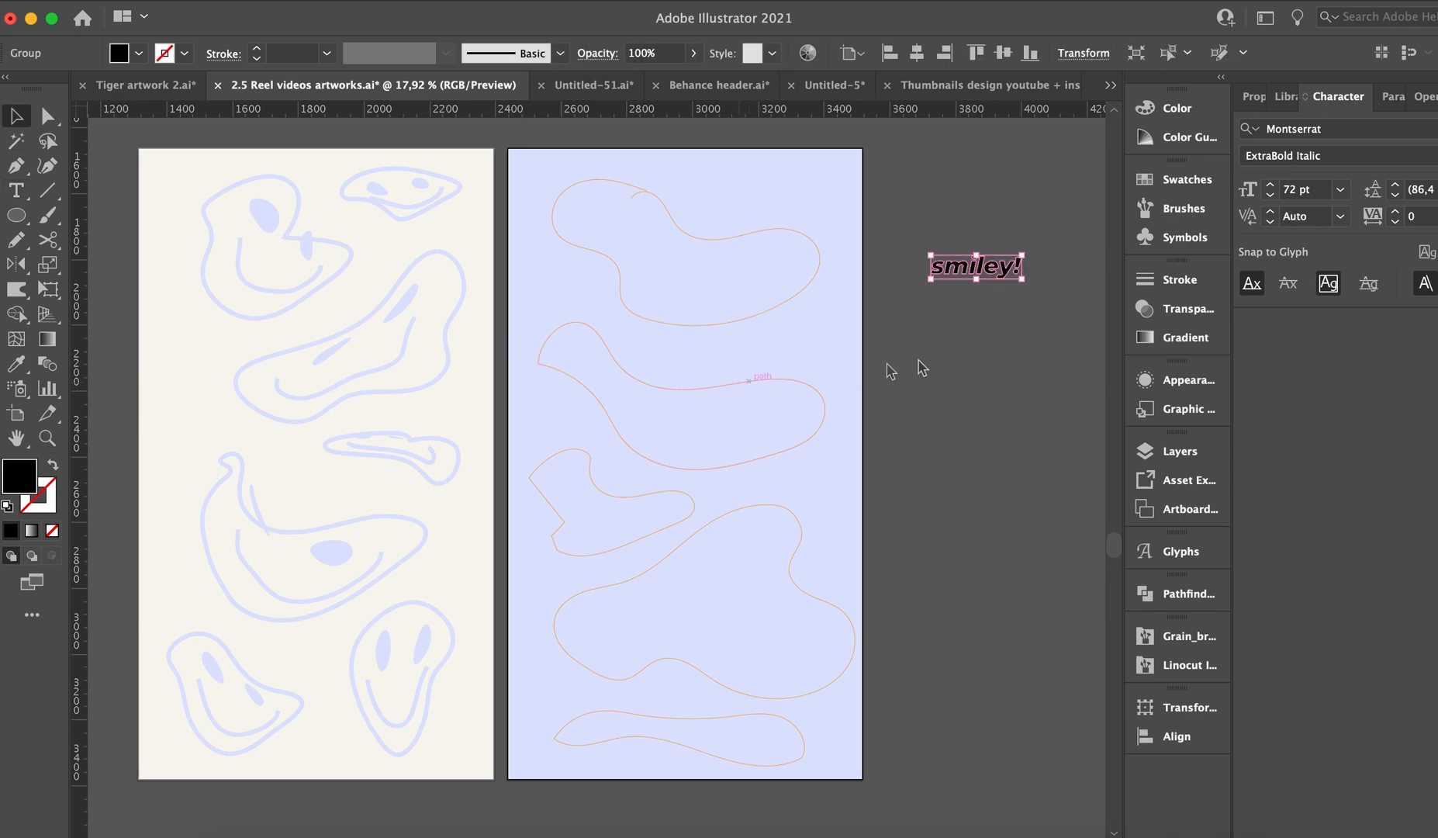
Enlarge the outlined "smiley!" lettering proportionally and send it to the back of the stacking order.
left_click_drag(932, 288, 901, 299)
left_click_drag(877, 311, 870, 310)
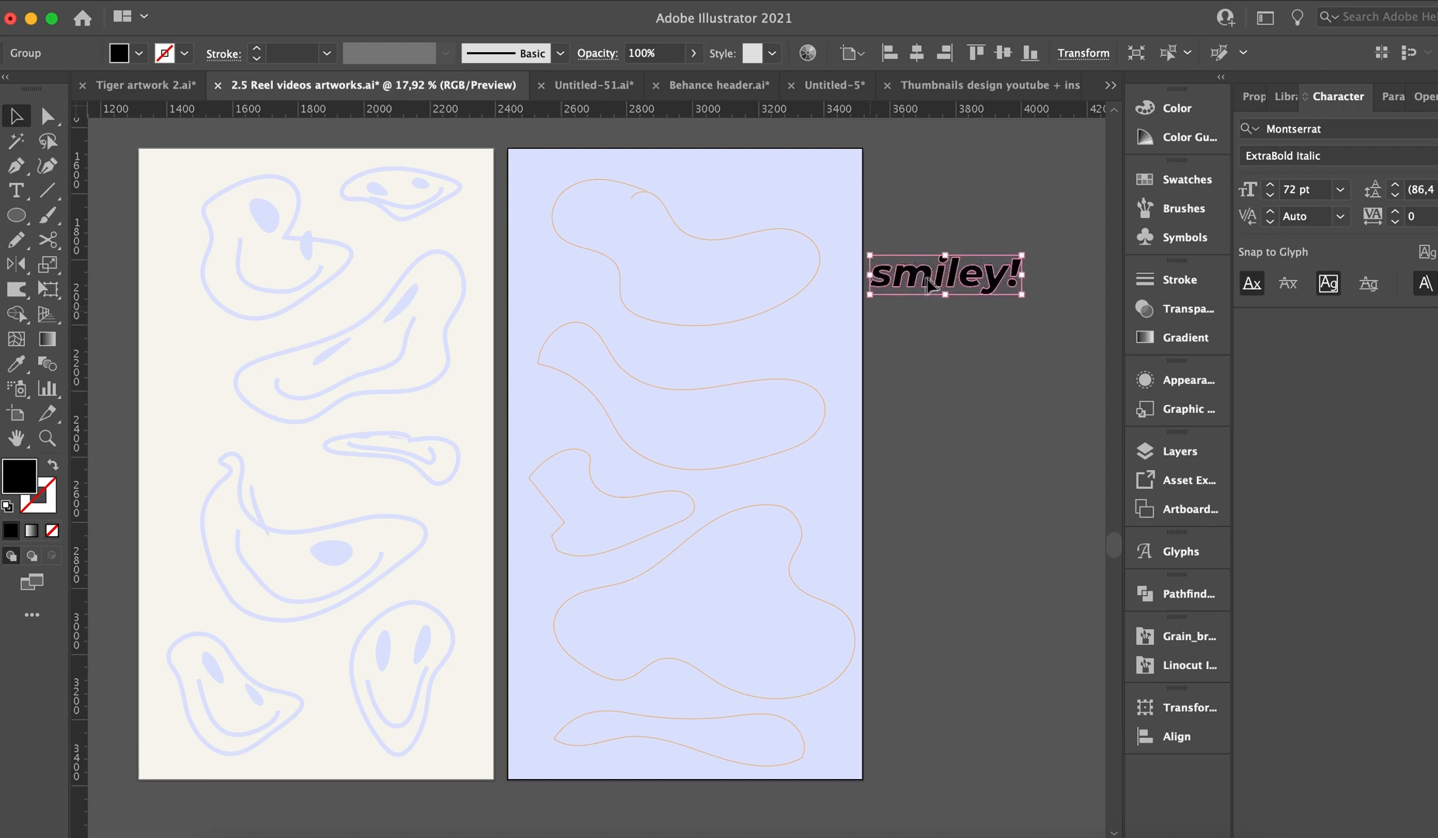
right_click(925, 282)
mouse_move(979, 560)
left_click(1188, 632)
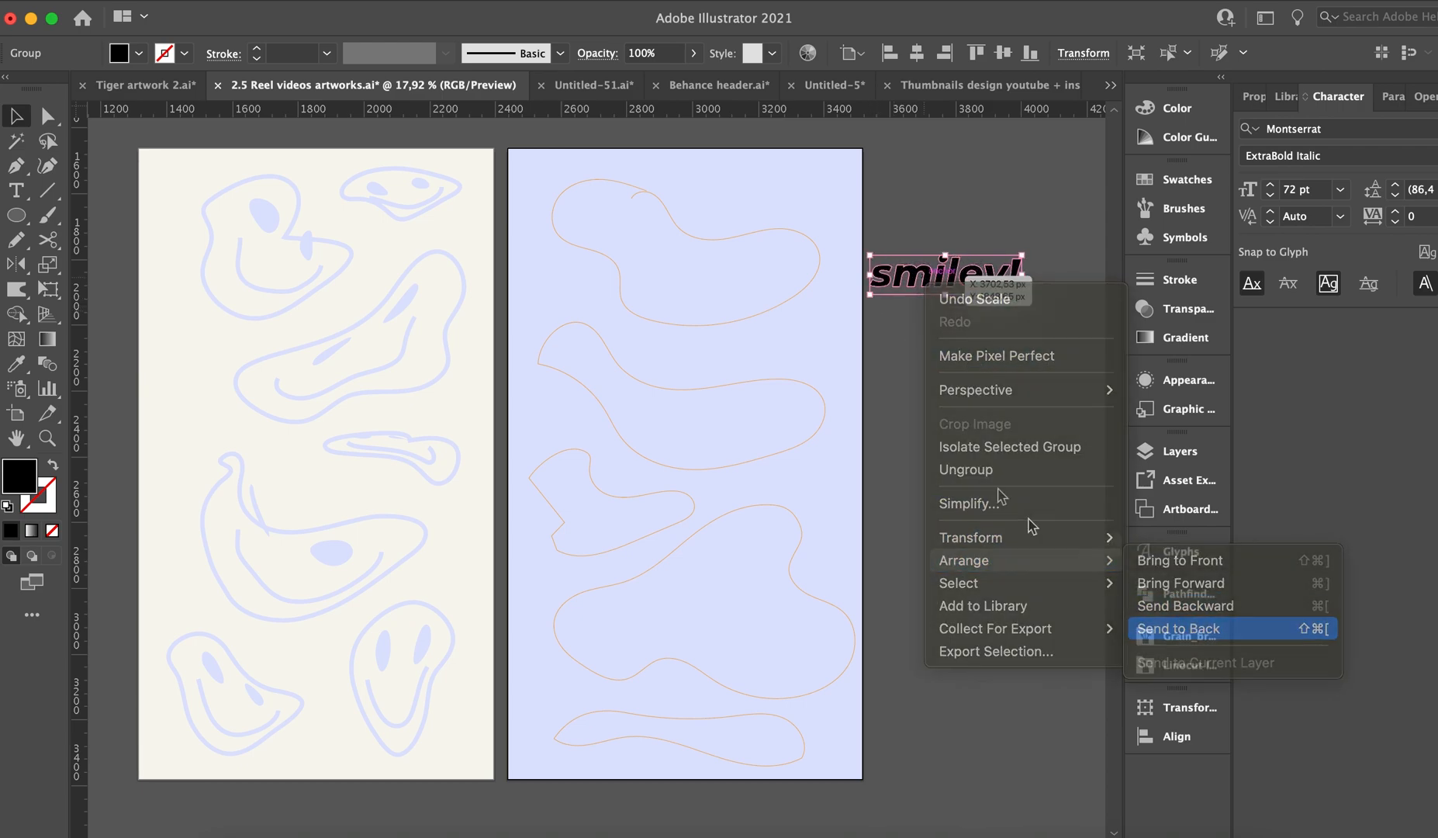
Duplicate the "smiley!" lettering below itself and envelope-distort the copy into the top blob on the lavender artboard.
left_click_drag(960, 287, 962, 371)
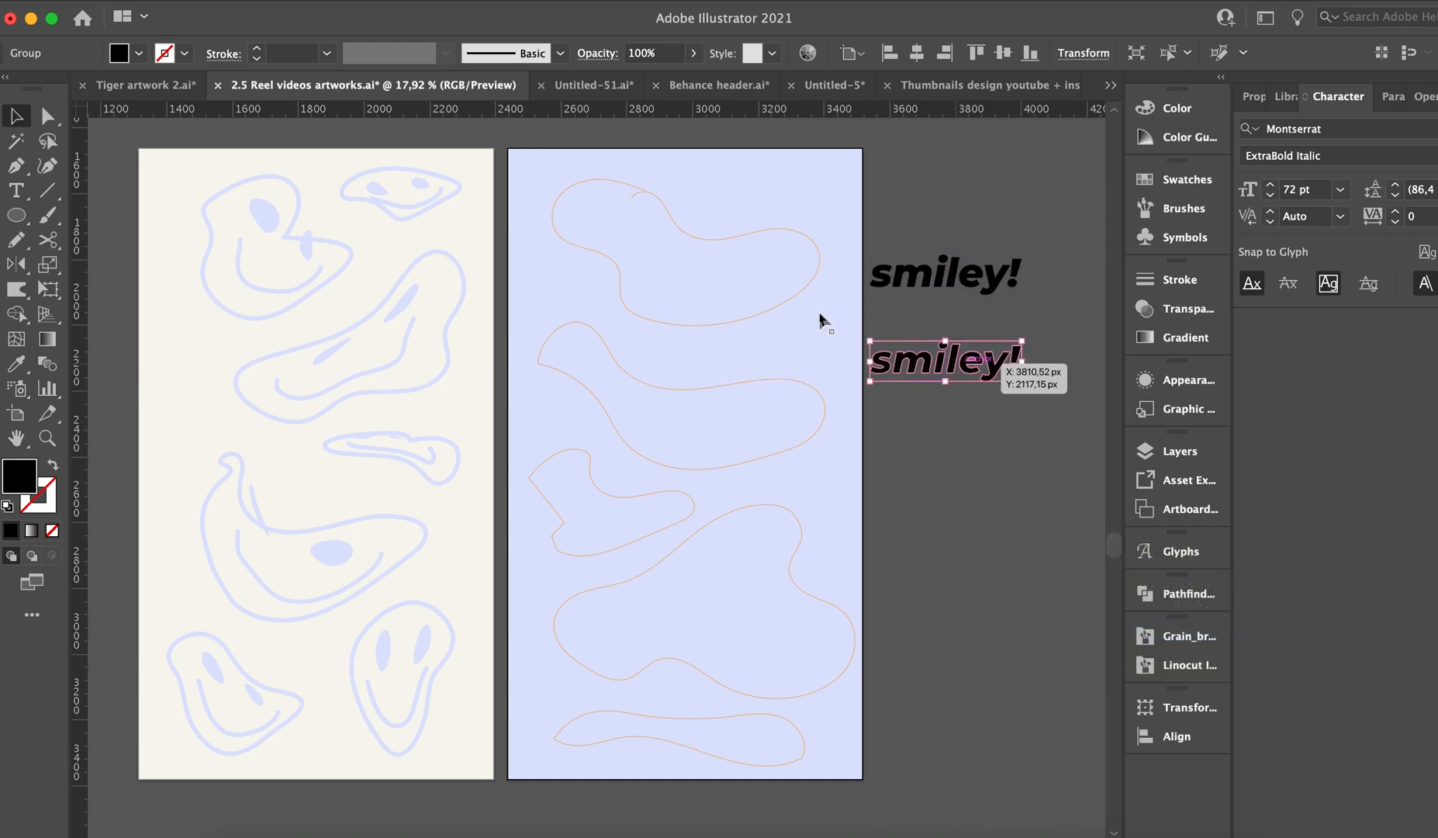
left_click(795, 297, "shift")
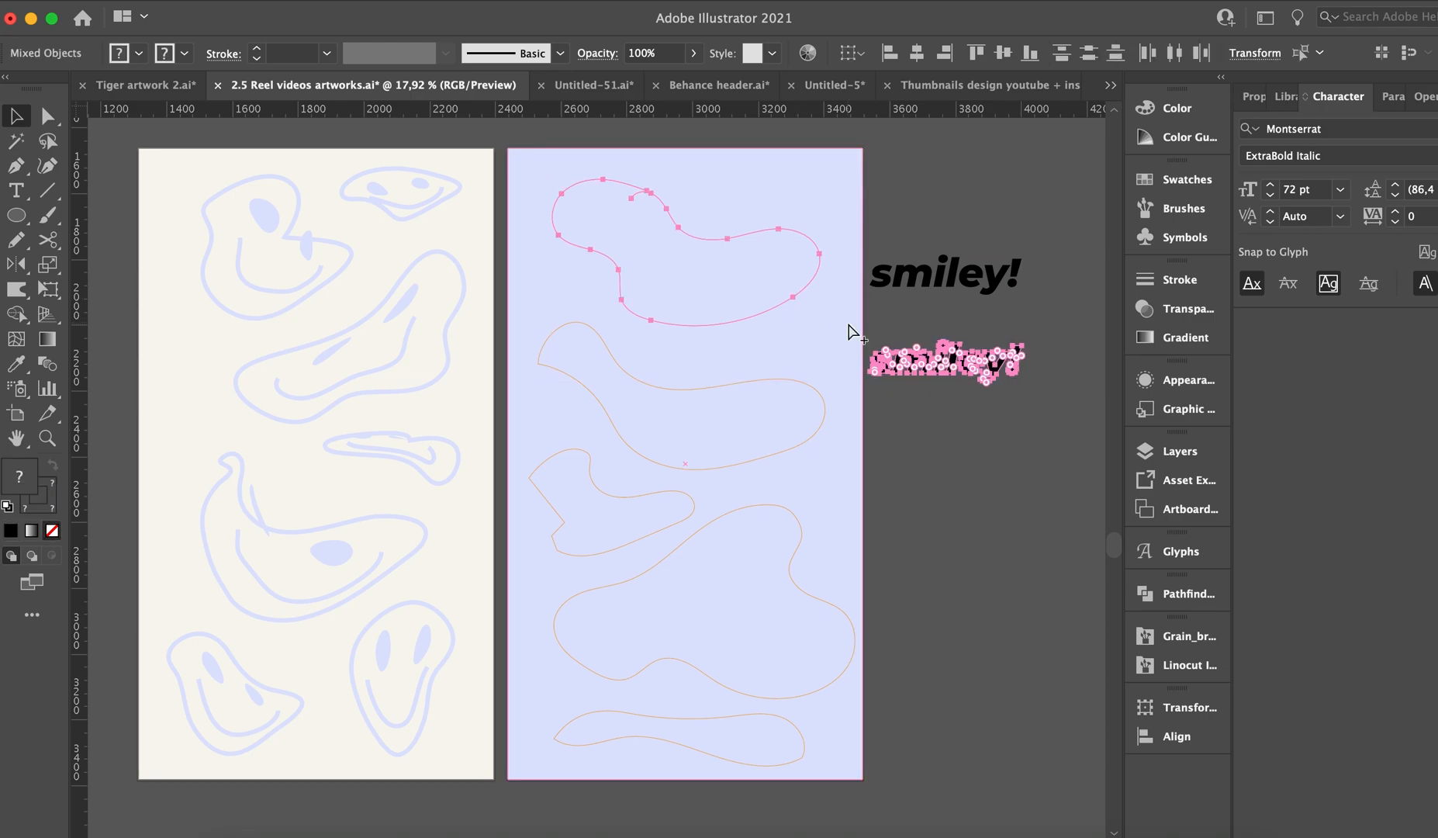
key("super+alt+c")
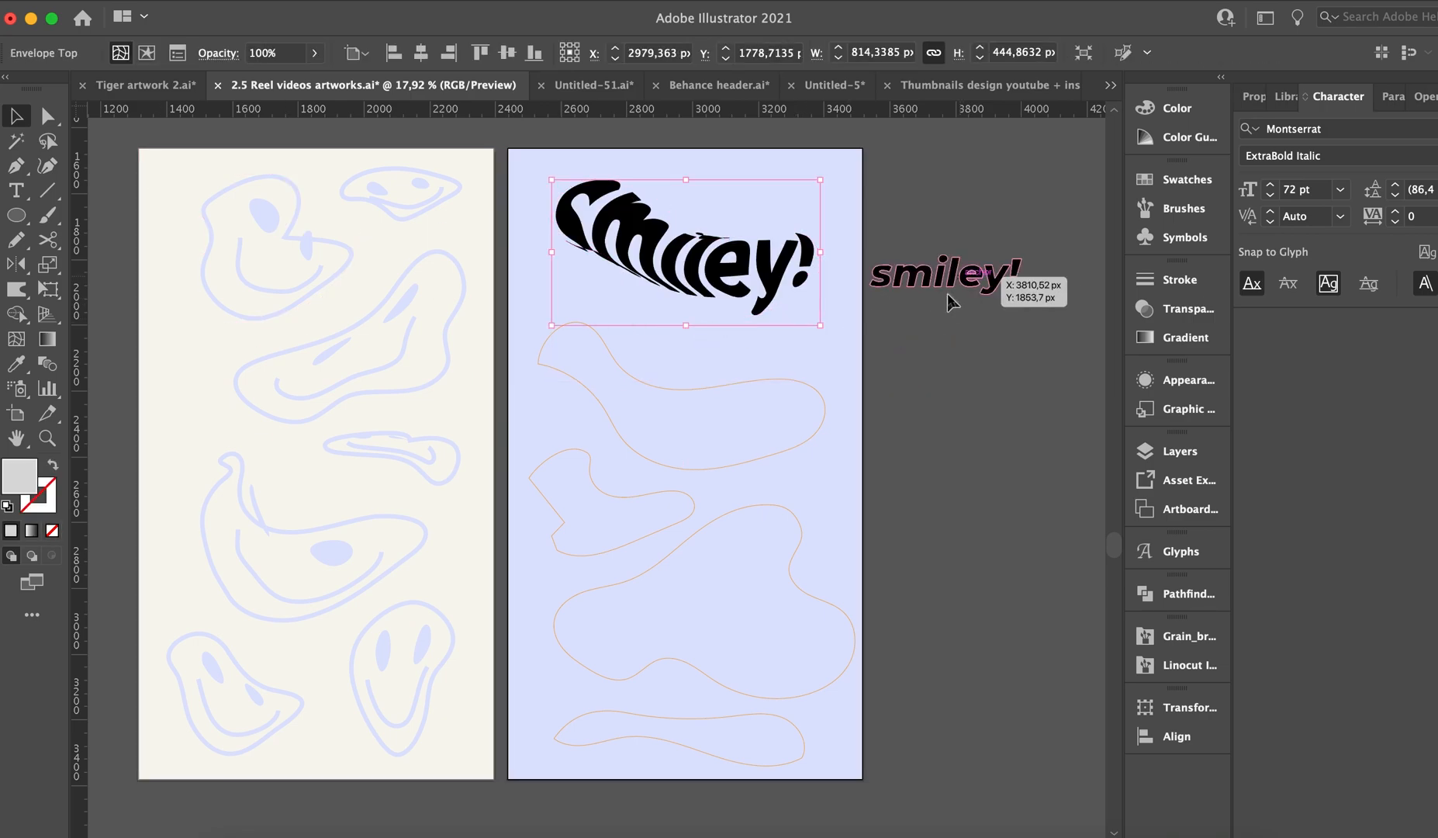
Make another copy of the "smiley!" lettering and envelope-distort it into the second blob from the top on the lavender artboard.
left_click_drag(952, 301, 948, 400)
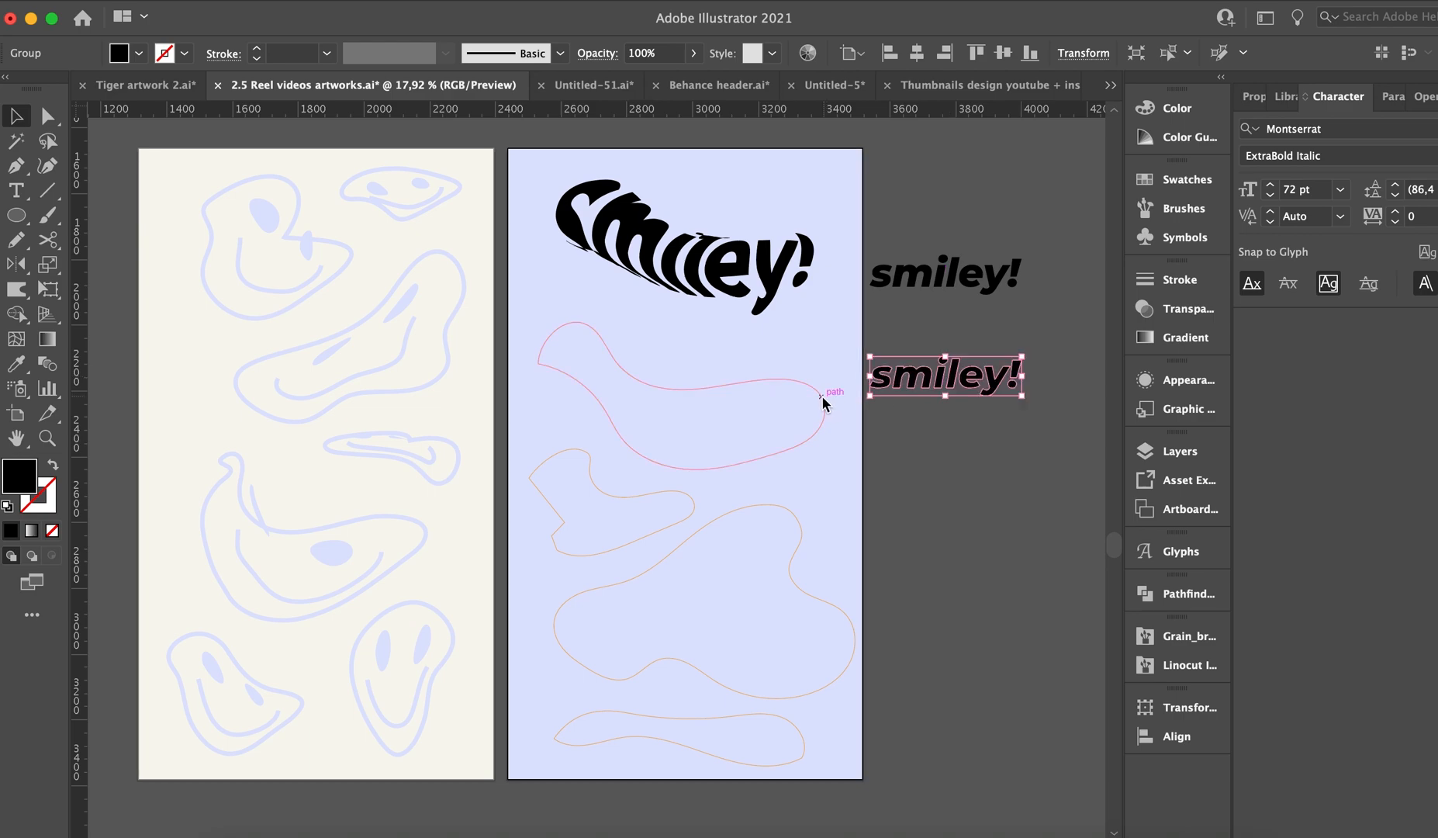
left_click(819, 394, "shift")
key("super+alt+c")
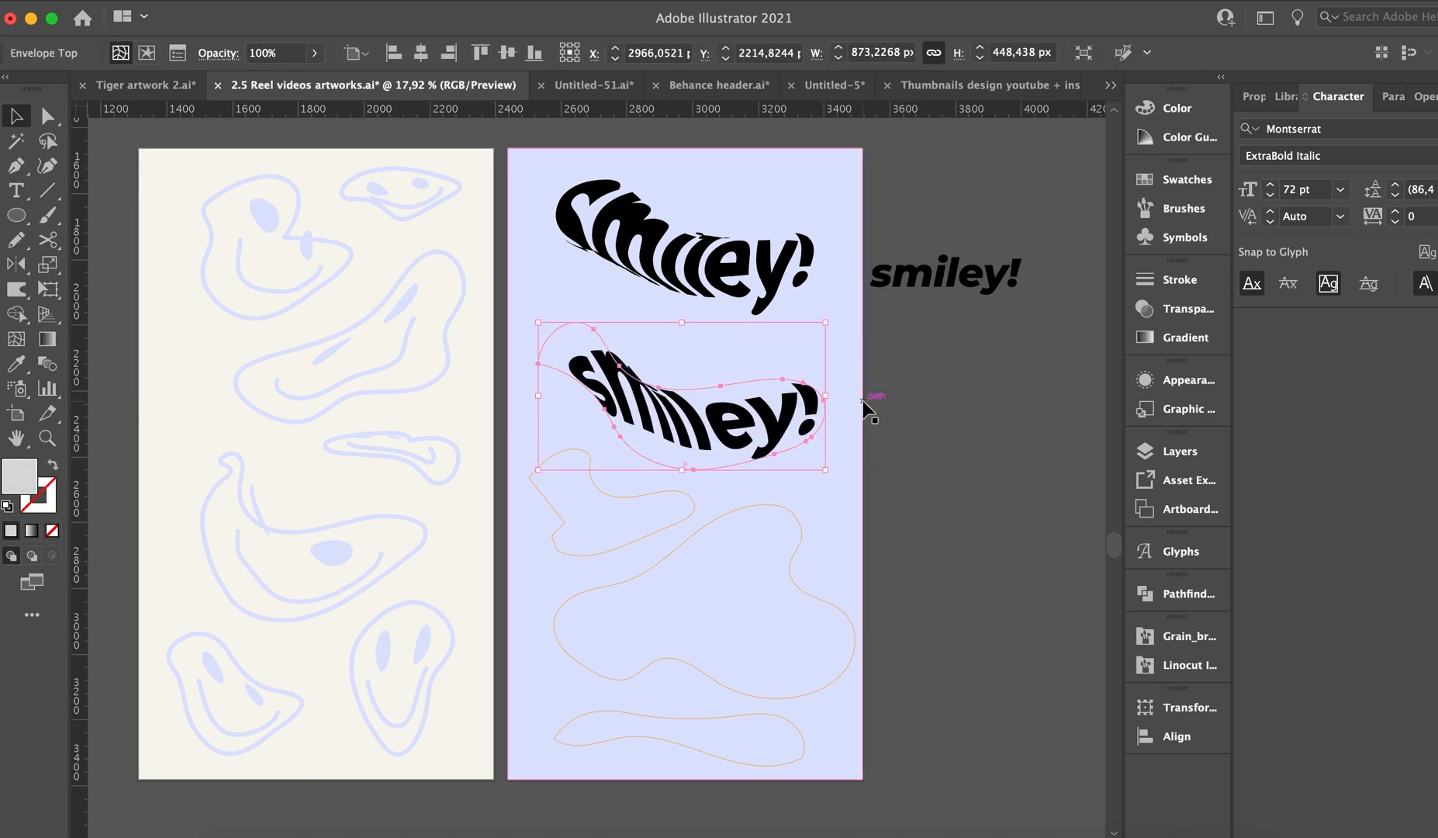
Duplicate the straight "smiley!" lettering below itself and envelope-distort the copy into the small third blob from the top on the lavender artboard.
left_click(919, 275)
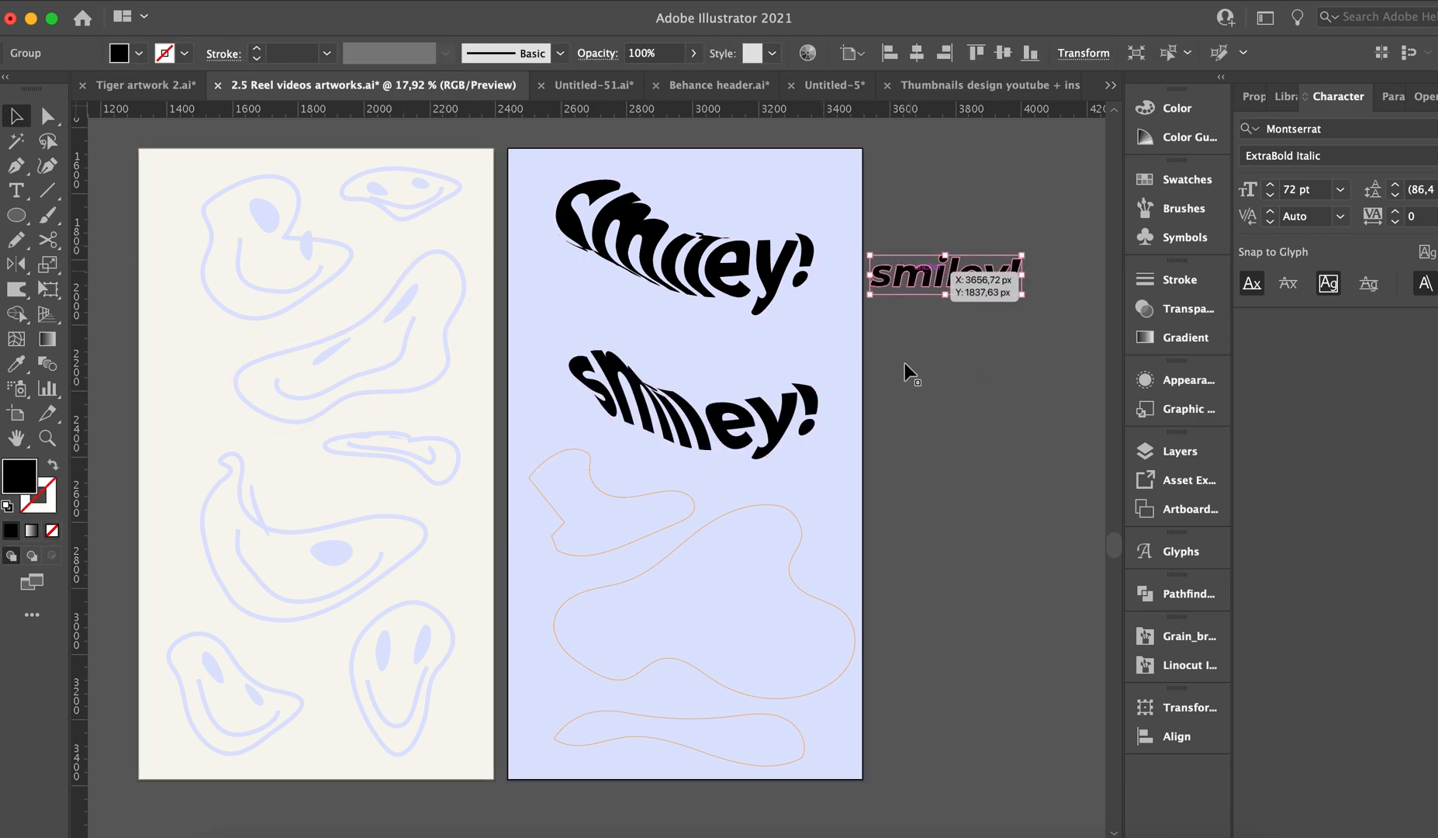
left_click_drag(907, 272, 907, 373)
left_click(685, 494, "shift")
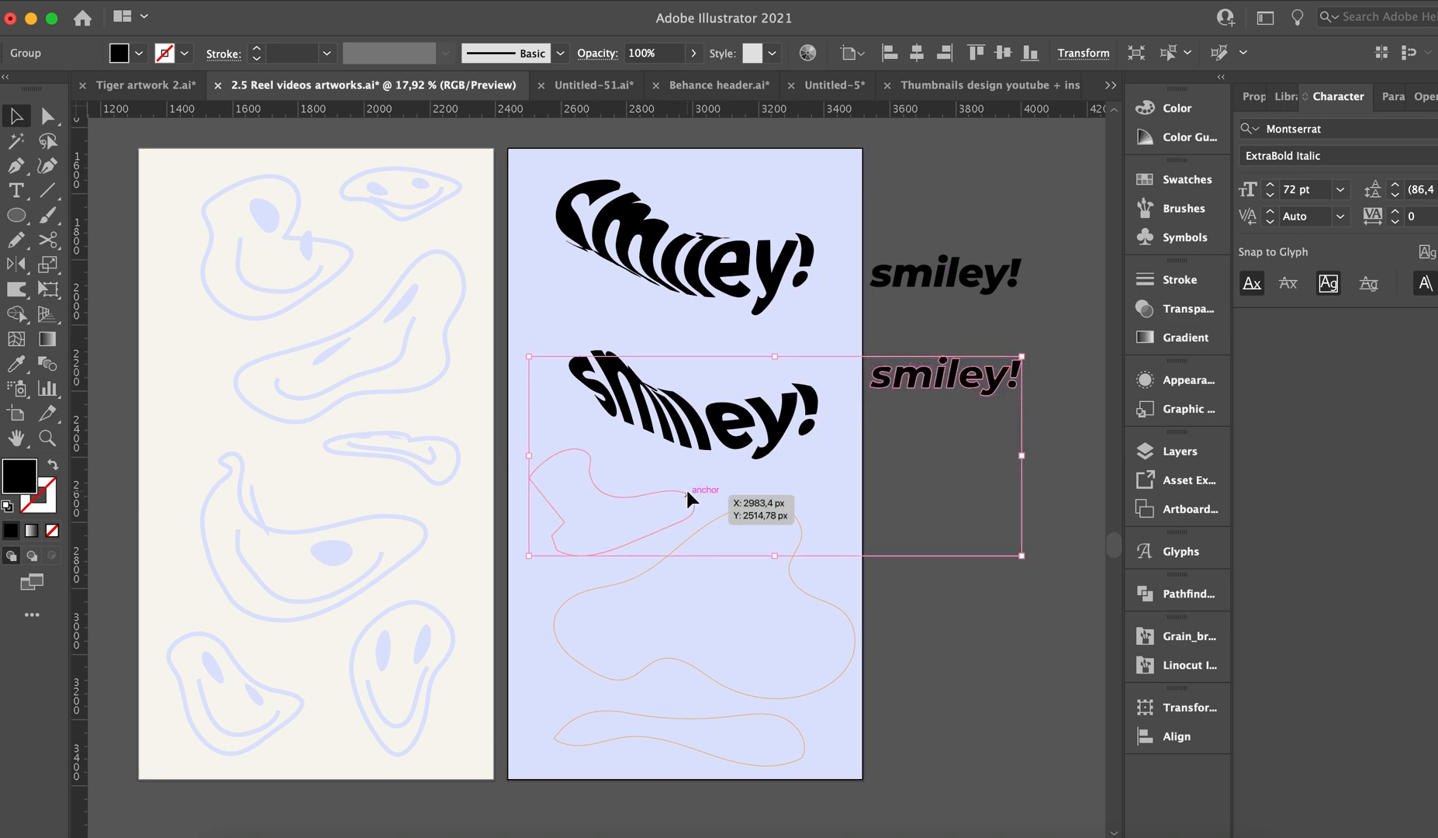
key("super+alt+c")
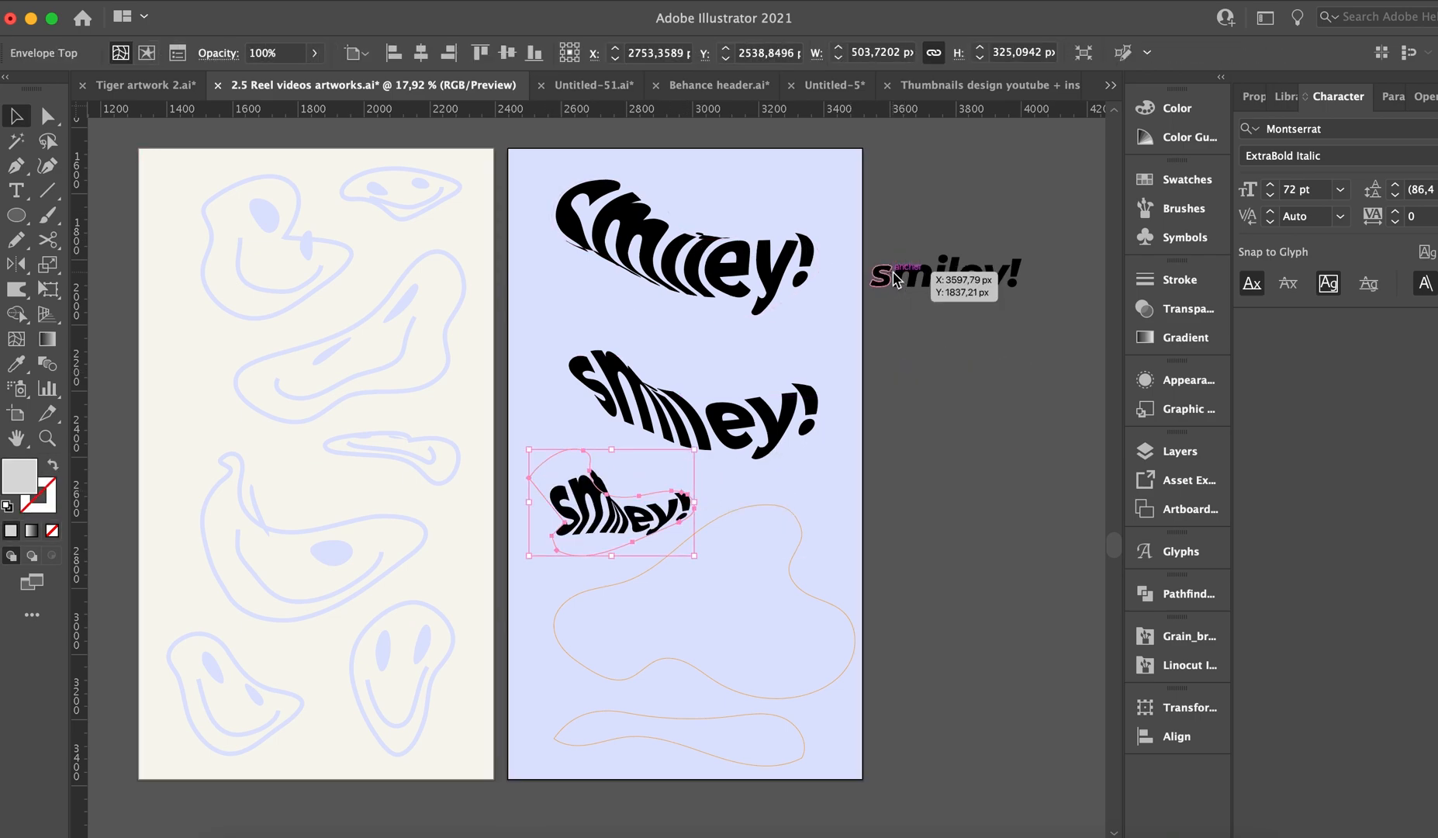
Make another copy of the straight "smiley!" lettering and envelope-distort it into the large fourth blob on the lavender artboard.
left_click_drag(906, 289, 905, 419)
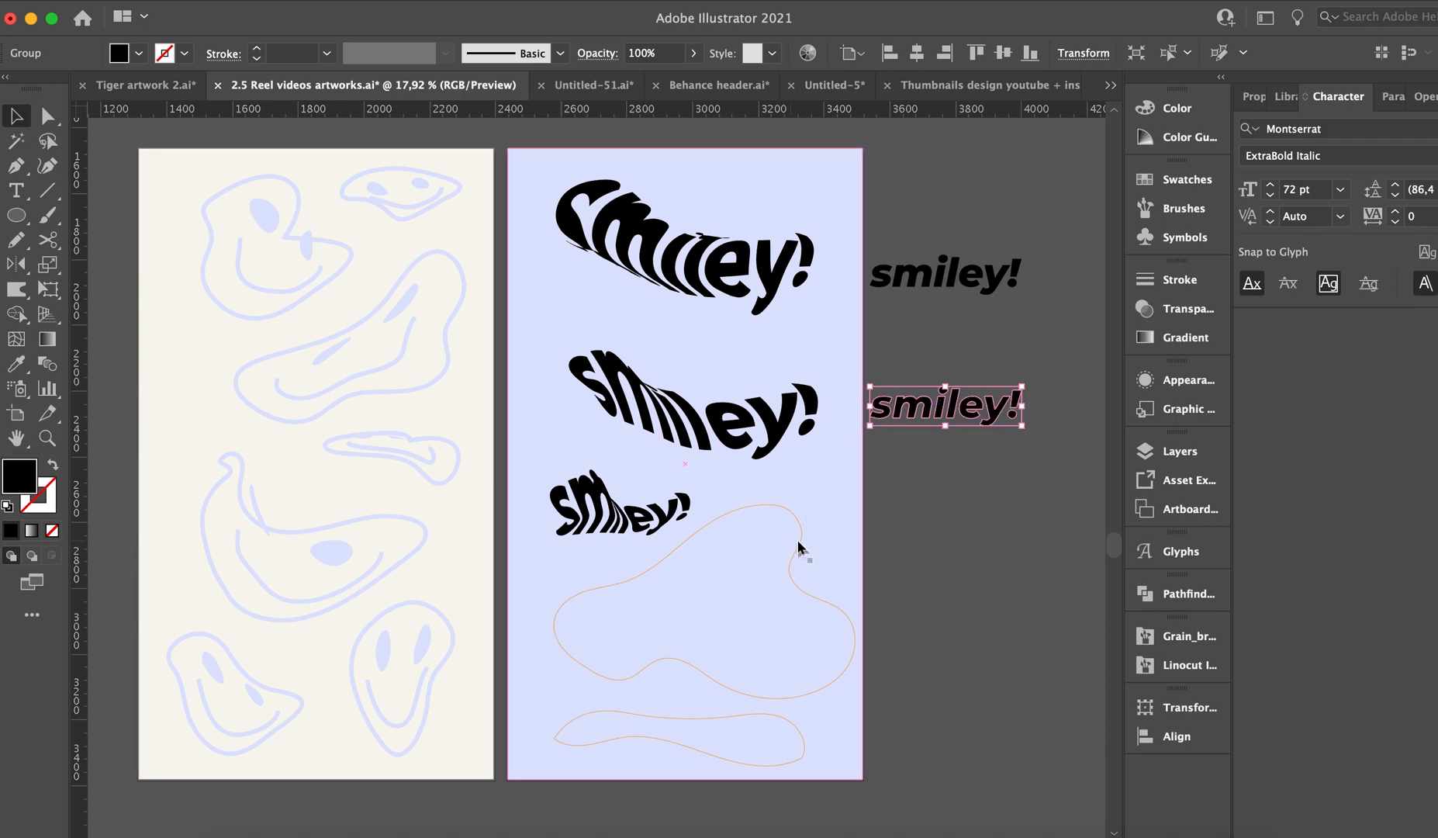
left_click(795, 543, "shift")
key("super+alt+c")
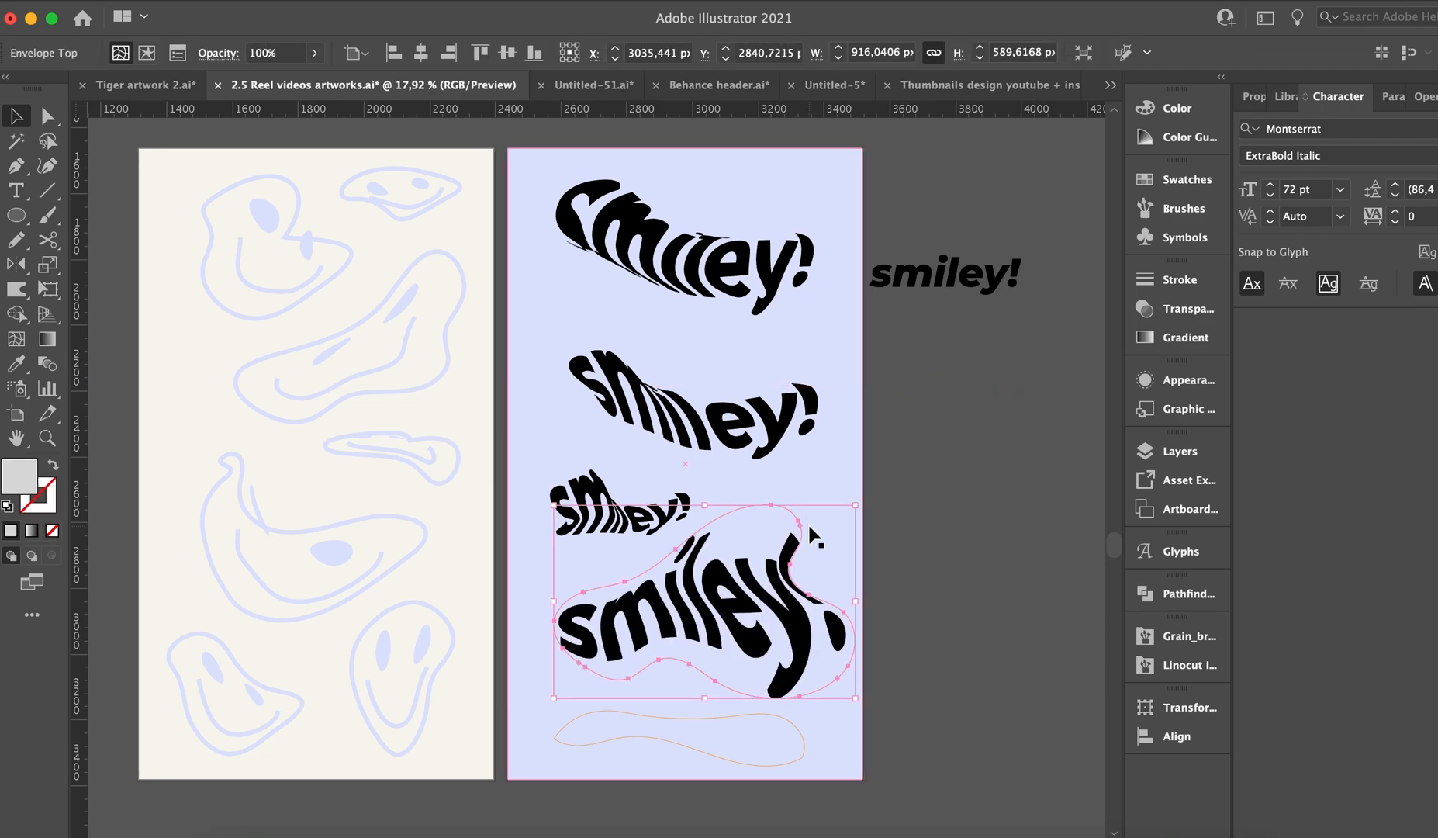
Duplicate the straight "smiley!" lettering once more and select the copy together with the bottom blob for envelope distortion.
left_click_drag(933, 275, 916, 442)
left_click(753, 716, "shift")
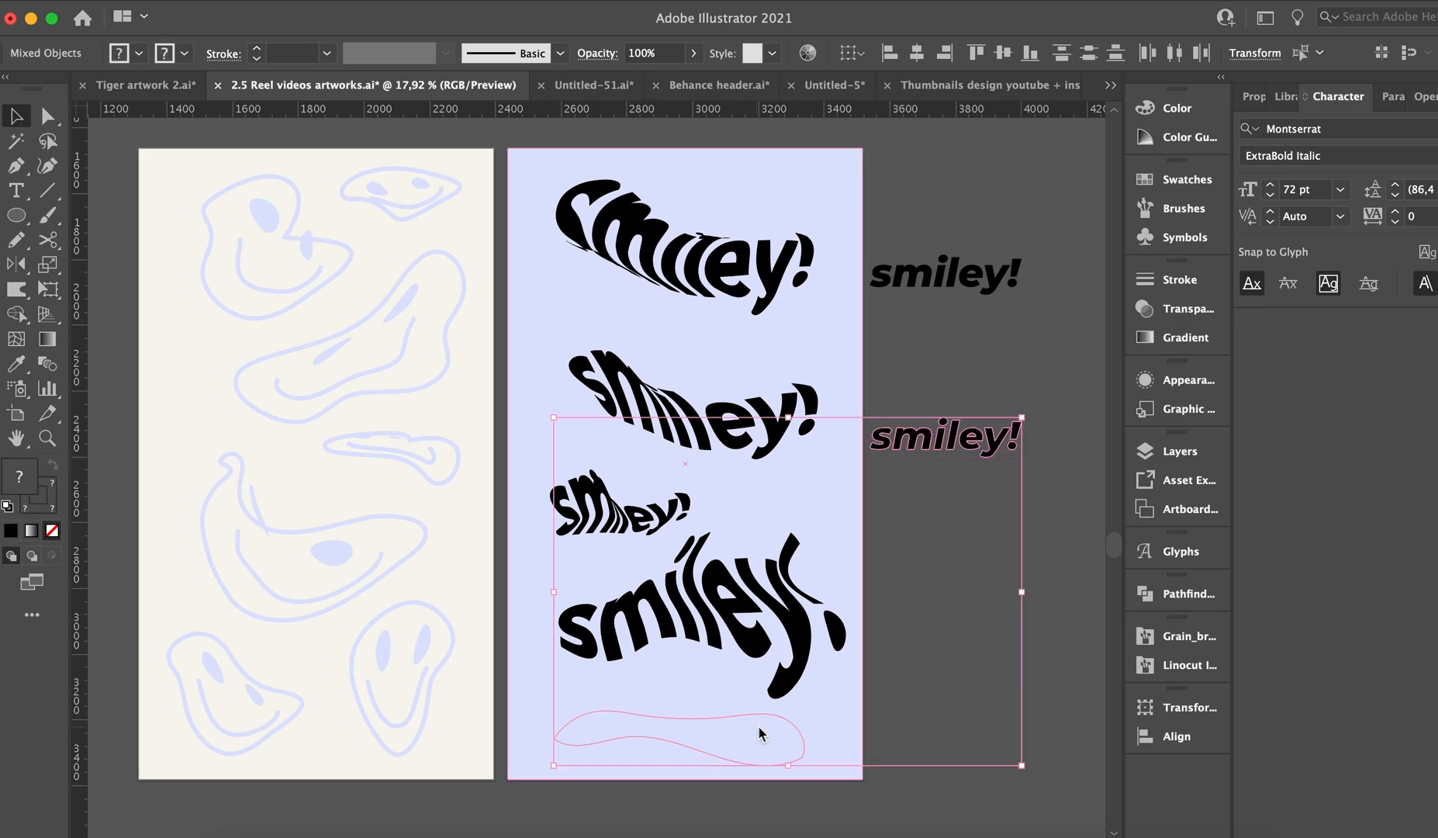